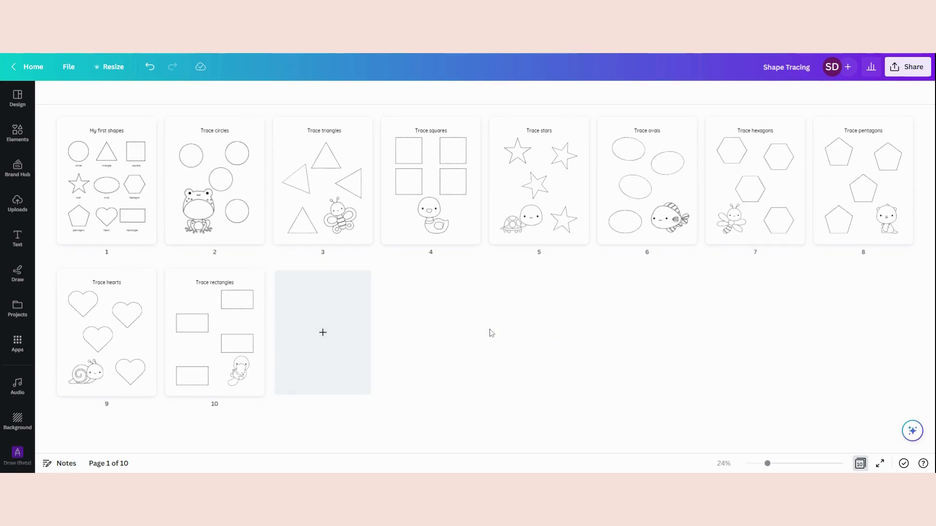
# Step: Look through the pages of the finished Shape Tracing document to examine the tracing worksheets
pyautogui.click(860, 464)
pyautogui.scroll(-5, 775, 213)
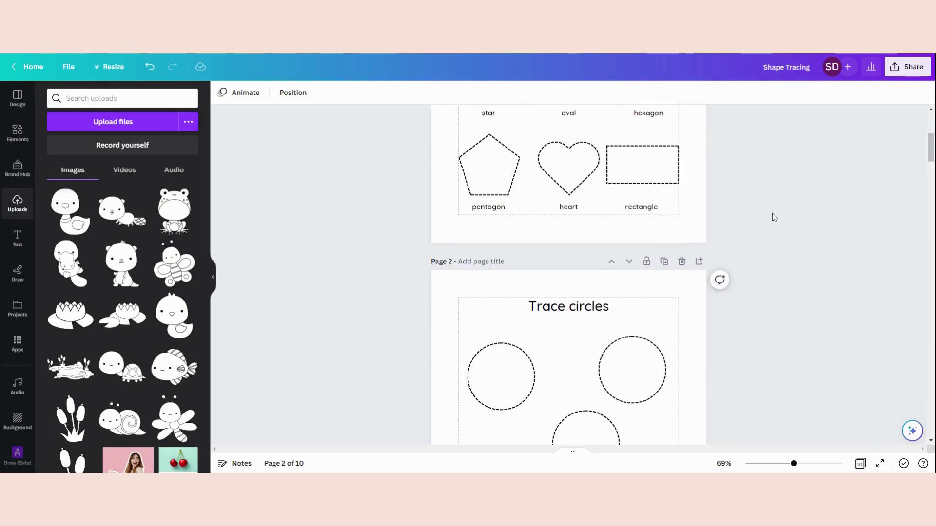
pyautogui.scroll(-12, 775, 218)
pyautogui.moveTo(794, 464); pyautogui.dragTo(777, 463)
pyautogui.scroll(-10, 739, 333)
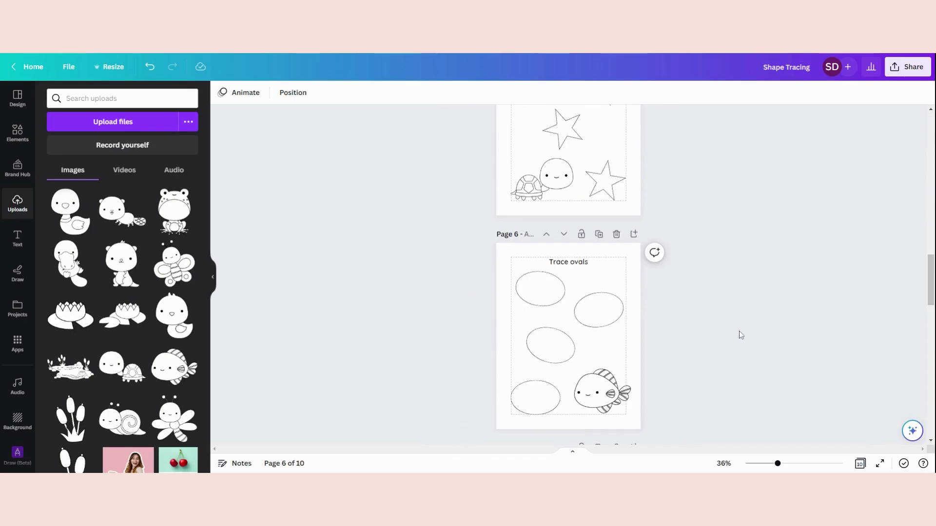
pyautogui.scroll(-6, 739, 333)
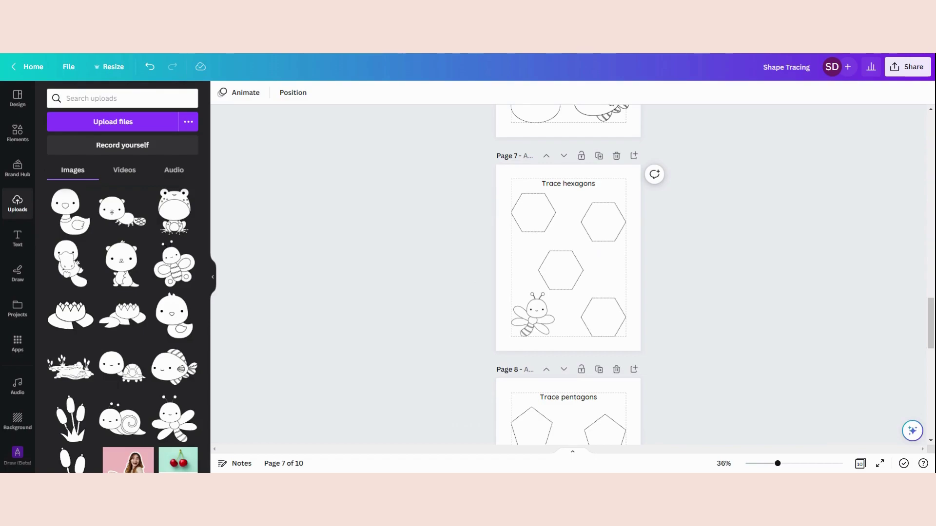
pyautogui.scroll(-1, 741, 288)
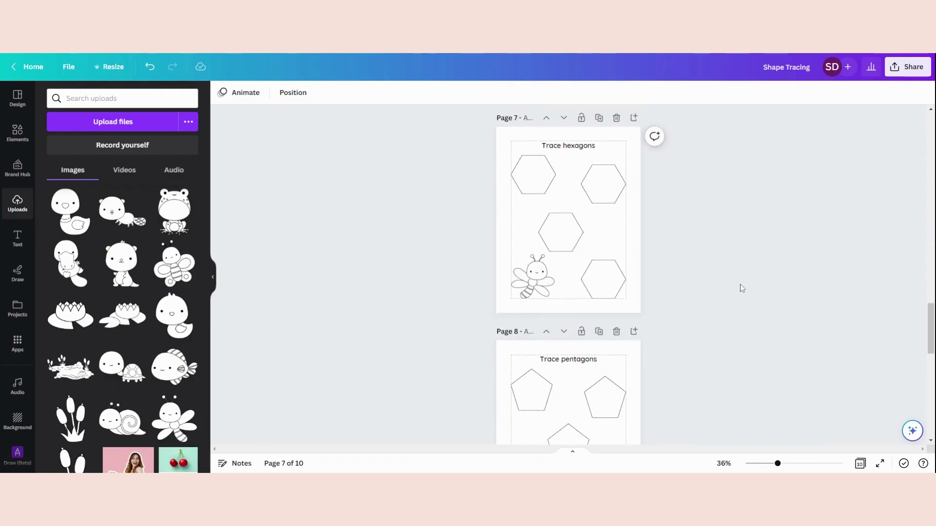
pyautogui.scroll(-4, 741, 288)
pyautogui.scroll(3, 785, 343)
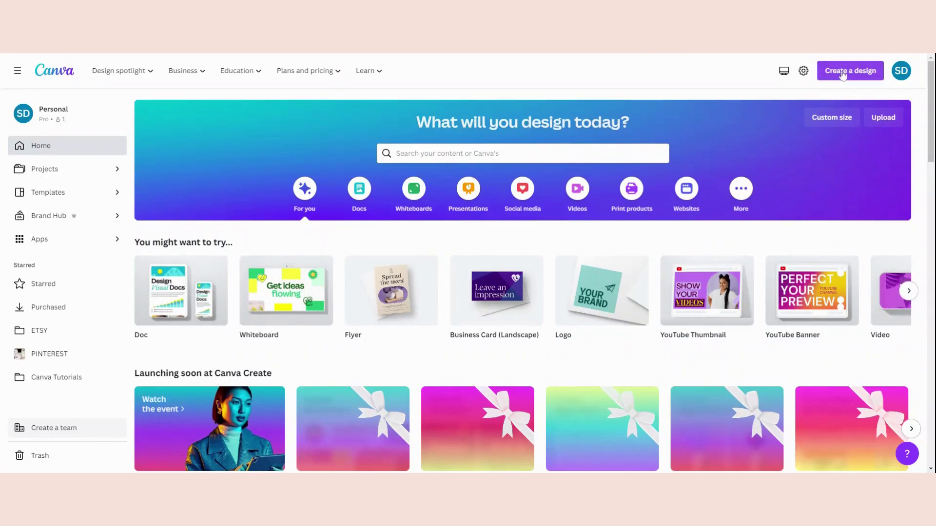
# Step: Search the design types for "us letter" and create a new blank US Letter Document
pyautogui.click(842, 73)
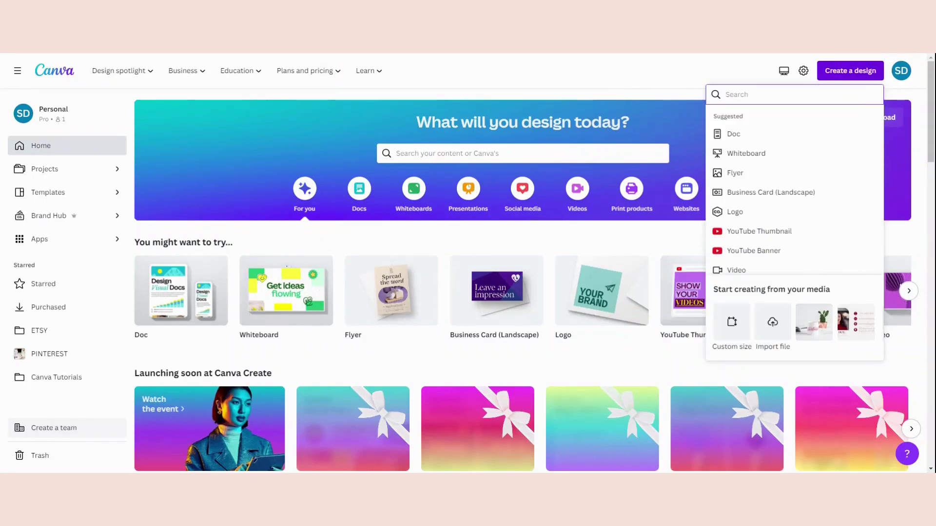
pyautogui.write('us')
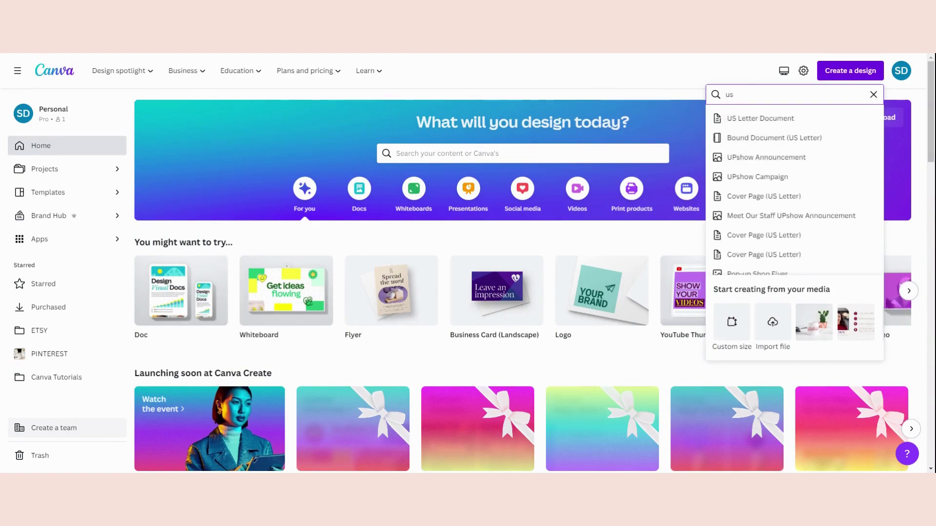
pyautogui.write(' letter')
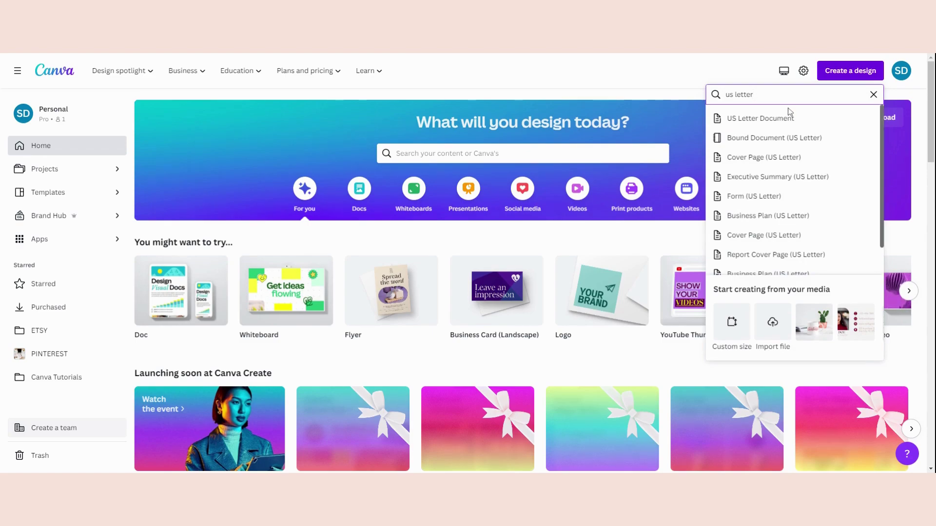
pyautogui.click(759, 121)
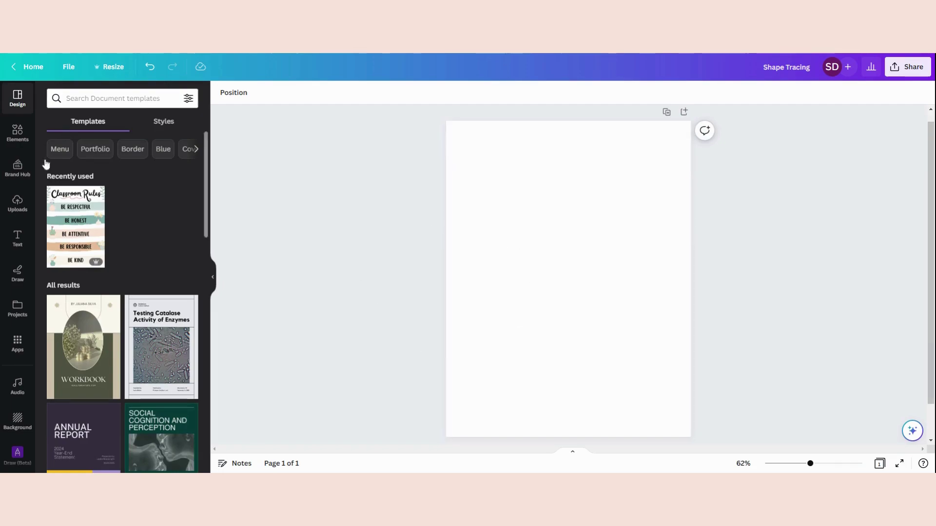
# Step: Add a title text box to the blank page and set its font to Quicksand
pyautogui.click(18, 246)
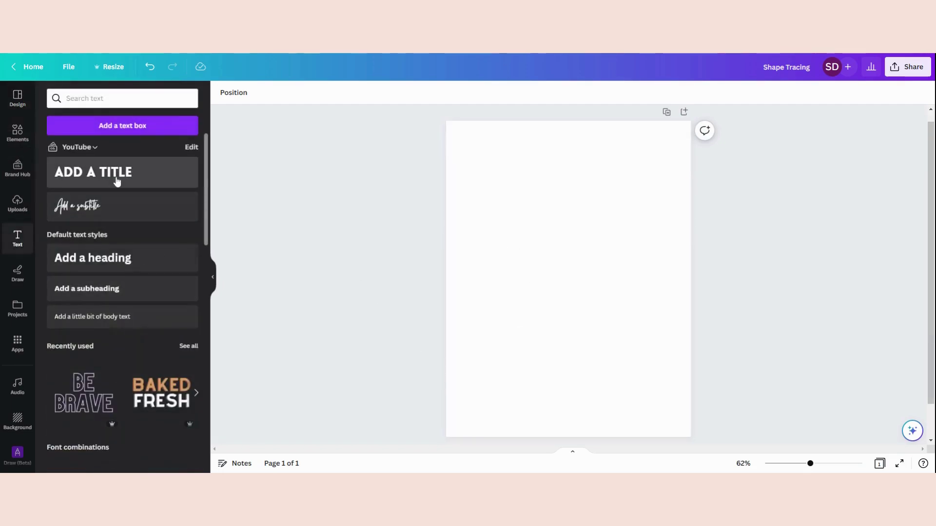
pyautogui.click(115, 181)
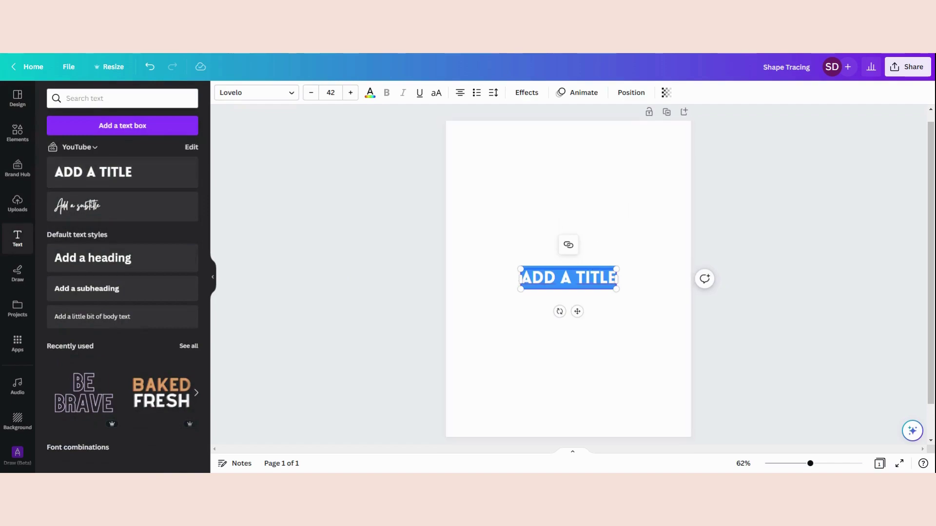
pyautogui.click(256, 93)
pyautogui.click(117, 229)
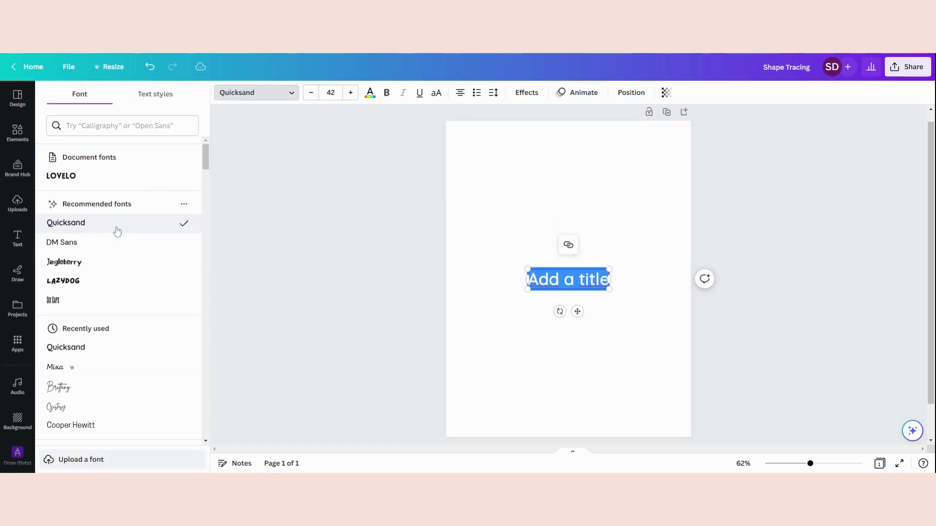
pyautogui.click(643, 215)
# Step: Change the title text to "My first shapes" and place it centred near the top of the page
pyautogui.moveTo(585, 279); pyautogui.dragTo(585, 170)
pyautogui.doubleClick(585, 171)
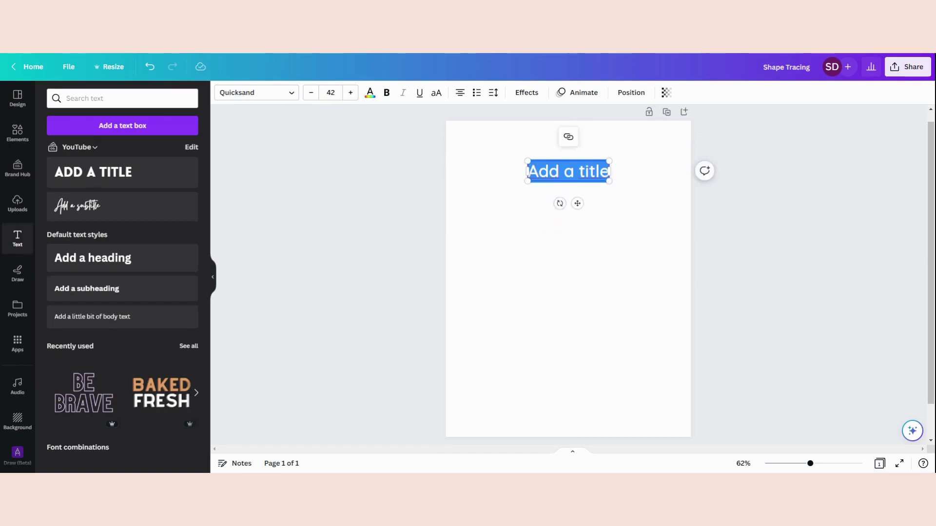
pyautogui.write('My')
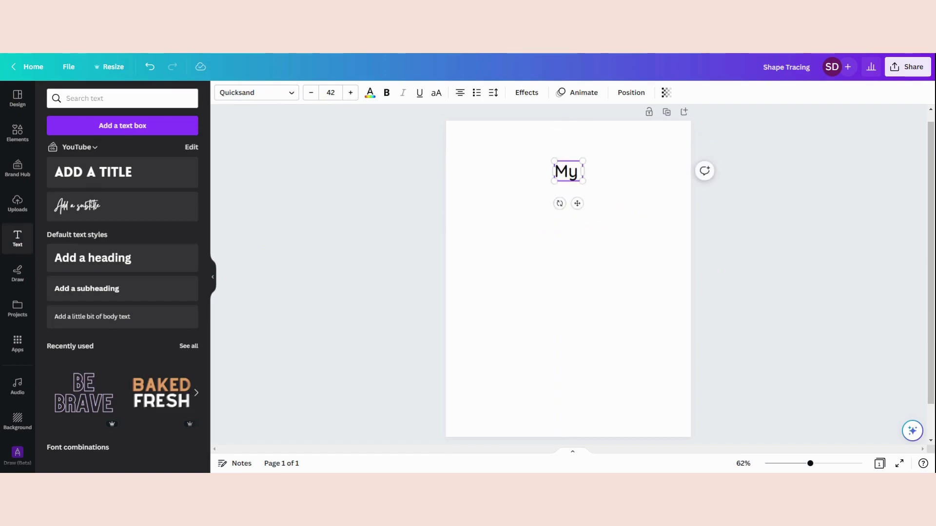
pyautogui.write(' first shapes')
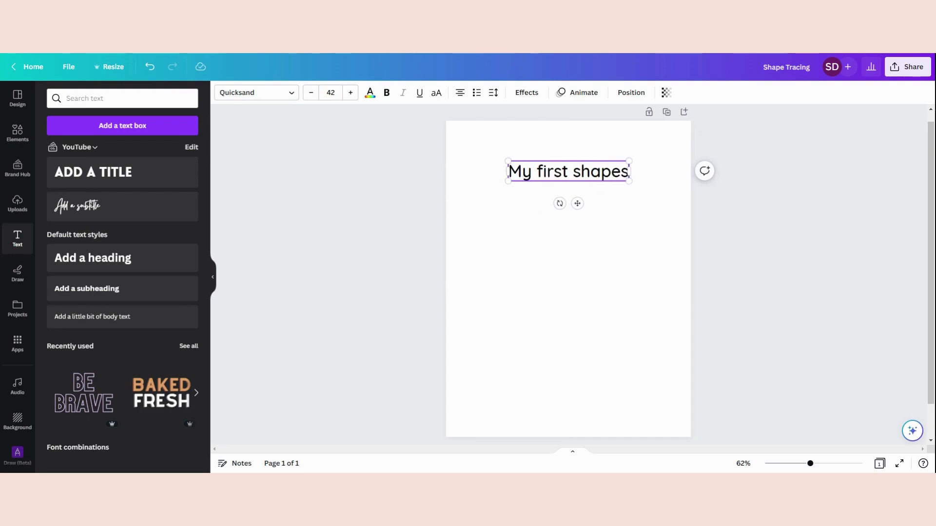
pyautogui.click(585, 236)
pyautogui.moveTo(577, 168); pyautogui.dragTo(577, 158)
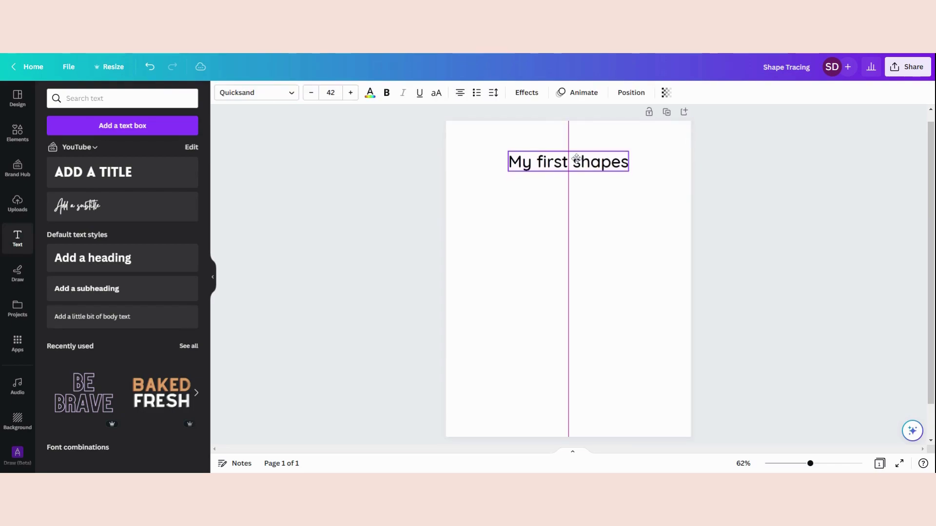
pyautogui.click(500, 222)
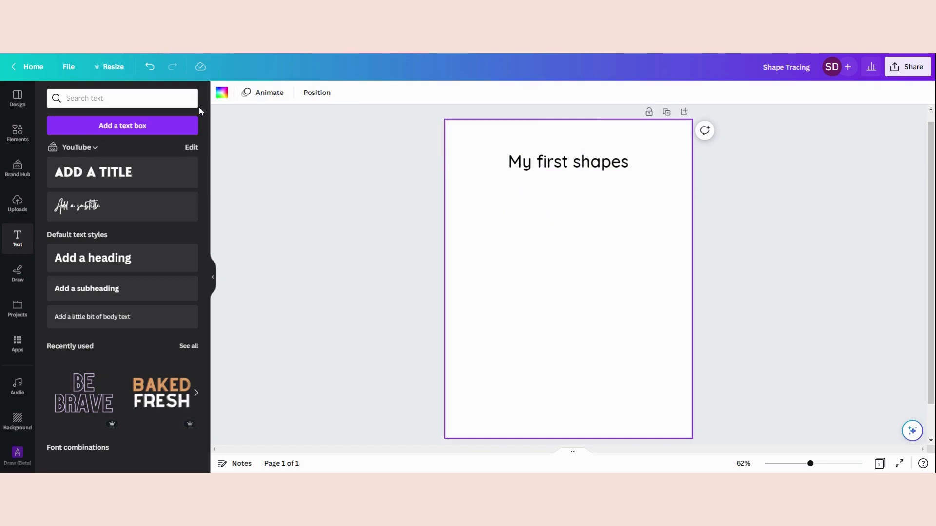
# Step: Show the page margins and move the "My first shapes" title up against the top margin line
pyautogui.click(69, 68)
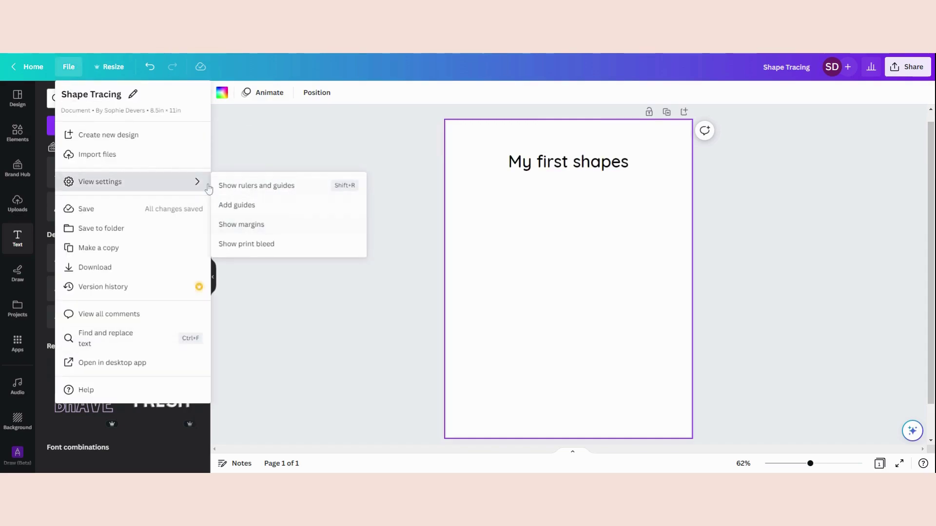
pyautogui.moveTo(122, 187)
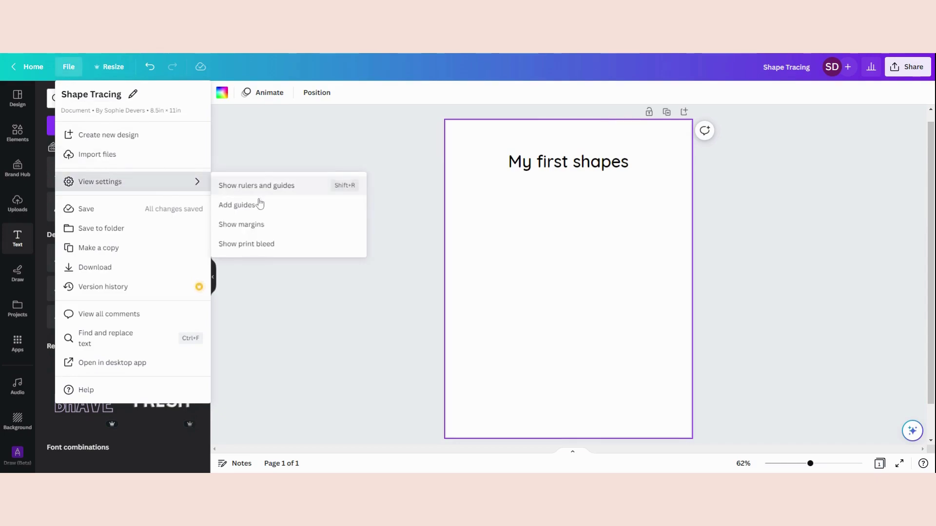
pyautogui.click(245, 229)
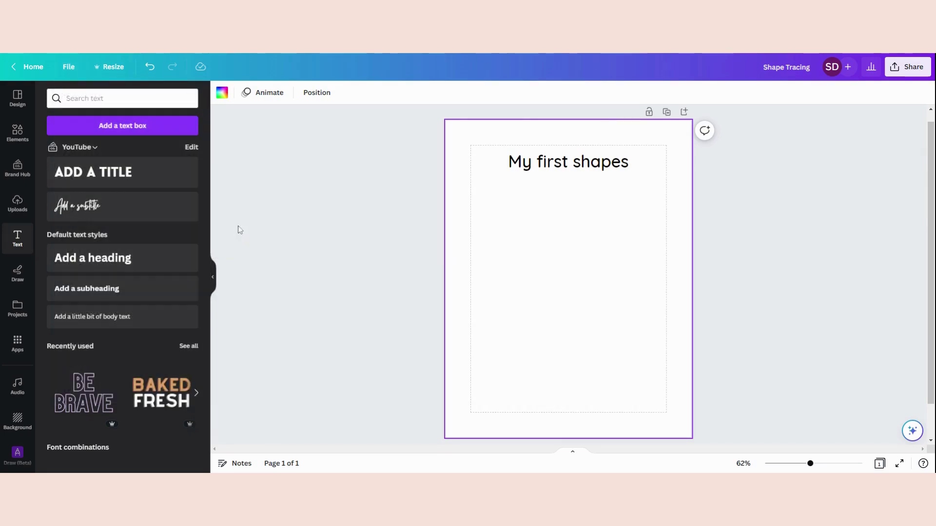
pyautogui.click(584, 166)
pyautogui.moveTo(584, 165); pyautogui.dragTo(584, 159)
pyautogui.click(591, 235)
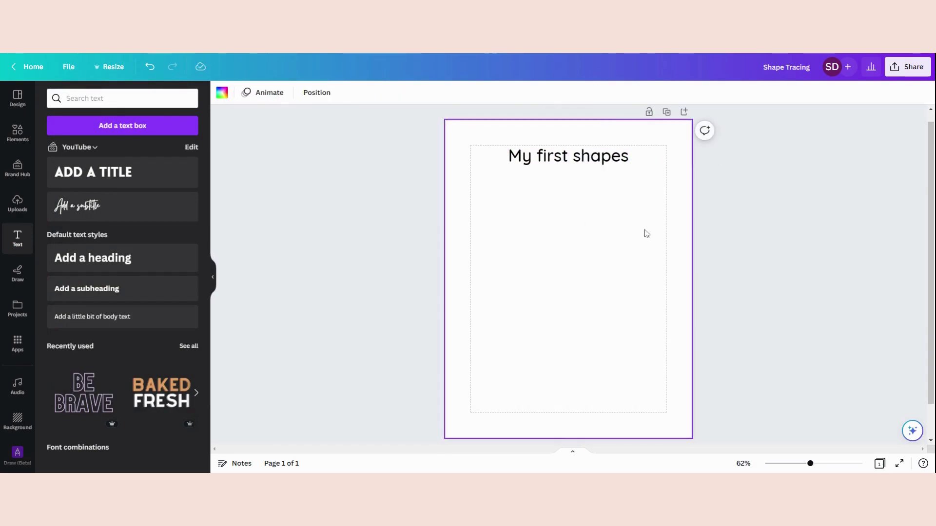
# Step: Set the font size of the "My first shapes" title to 30
pyautogui.click(578, 156)
pyautogui.click(330, 93)
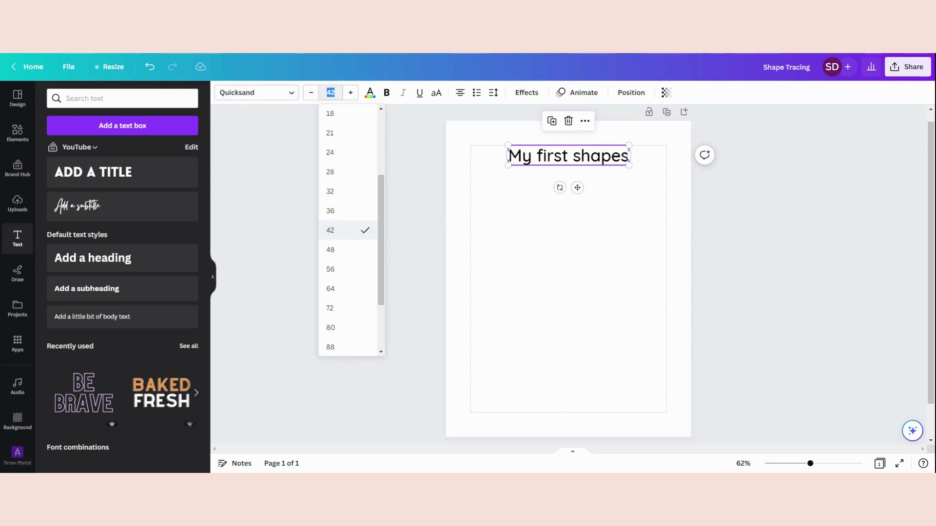
pyautogui.write('30')
pyautogui.press('Return')
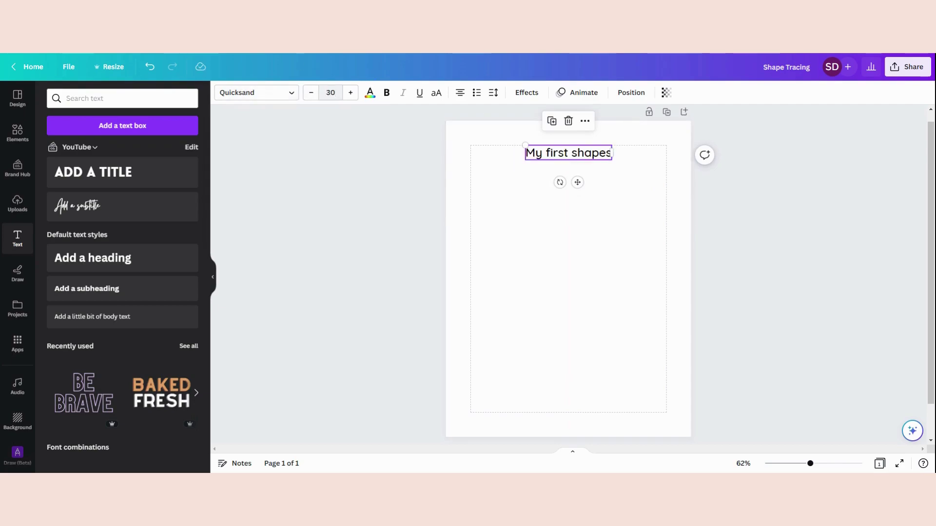
pyautogui.click(531, 243)
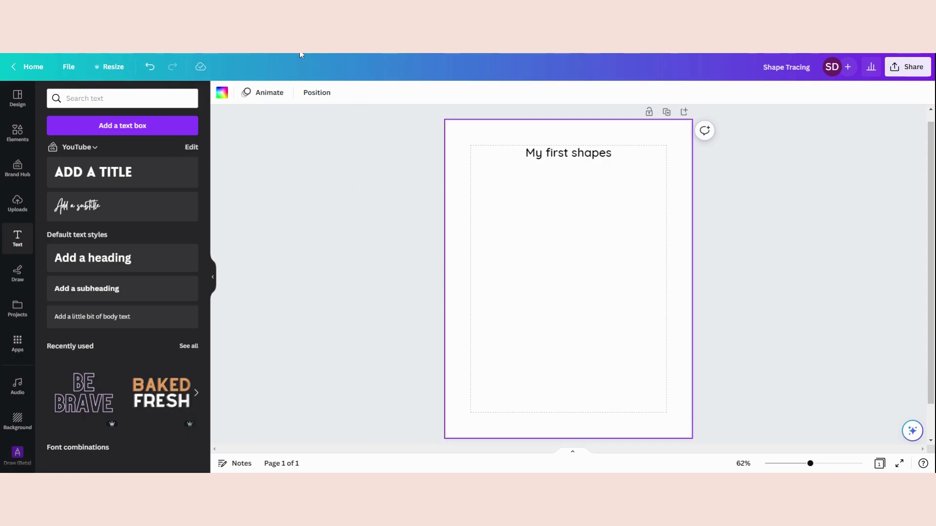
pyautogui.click(384, 276)
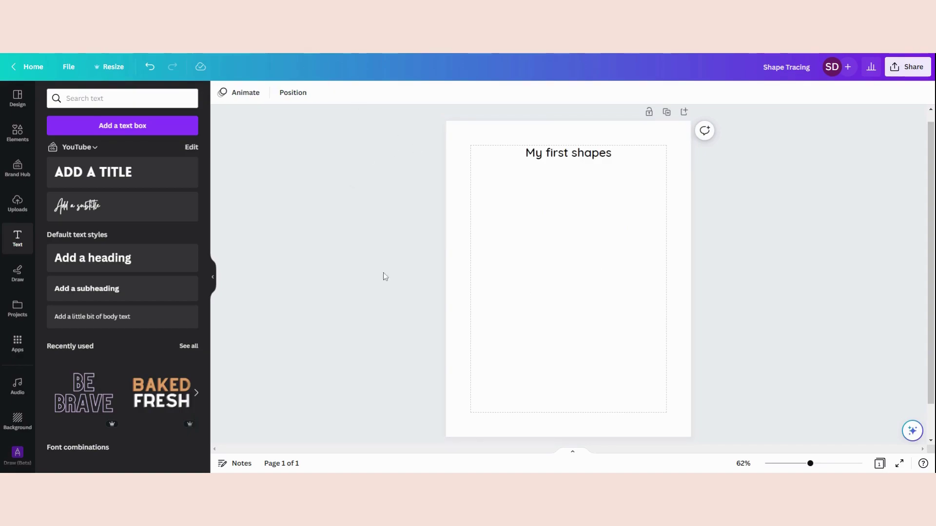
# Step: Add a circle from the Lines & Shapes collection and place it below the title against the left margin
pyautogui.click(18, 134)
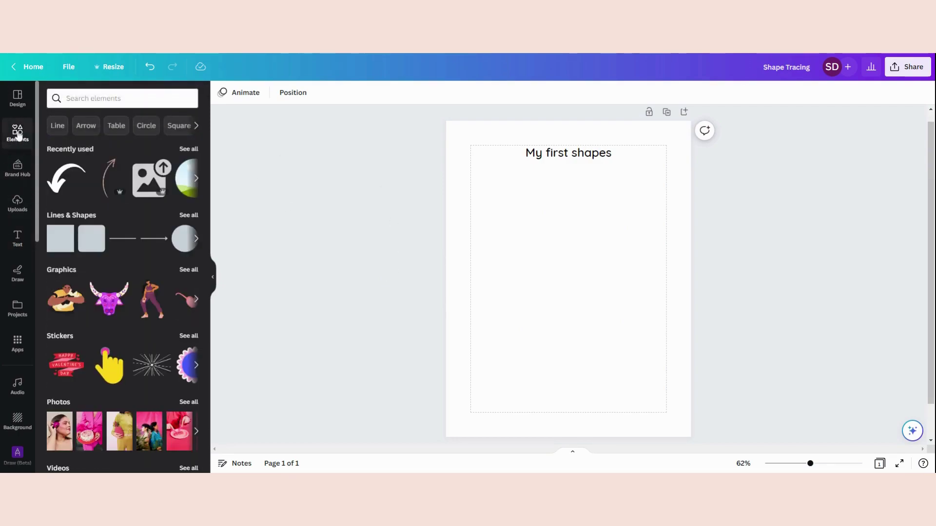
pyautogui.click(67, 98)
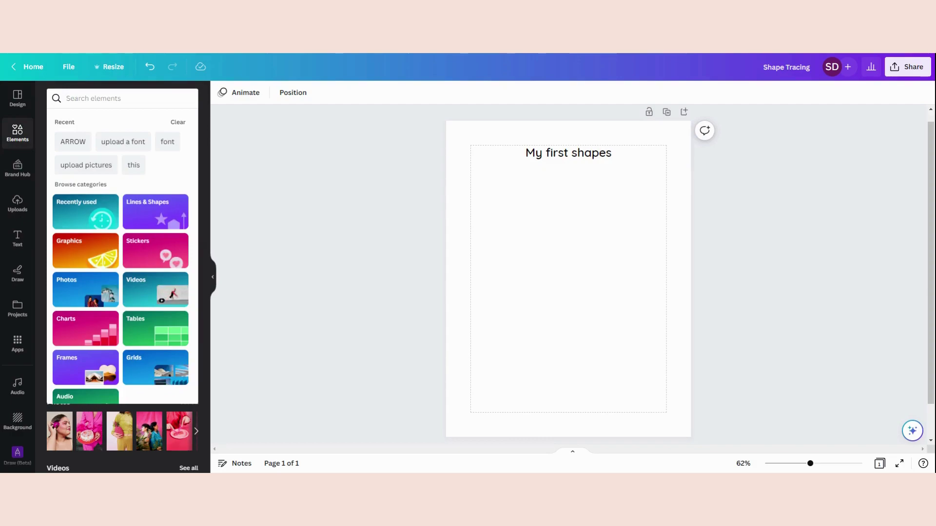
pyautogui.click(350, 249)
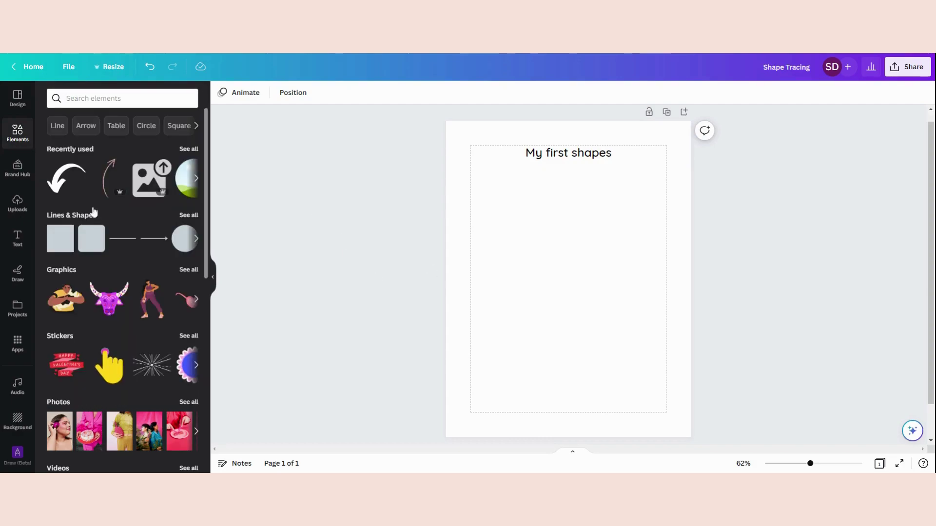
pyautogui.click(186, 219)
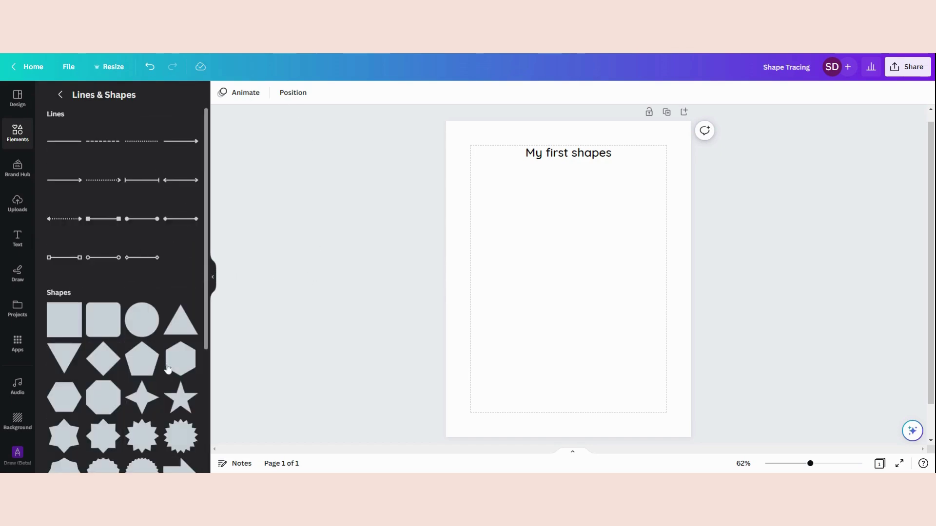
pyautogui.click(141, 319)
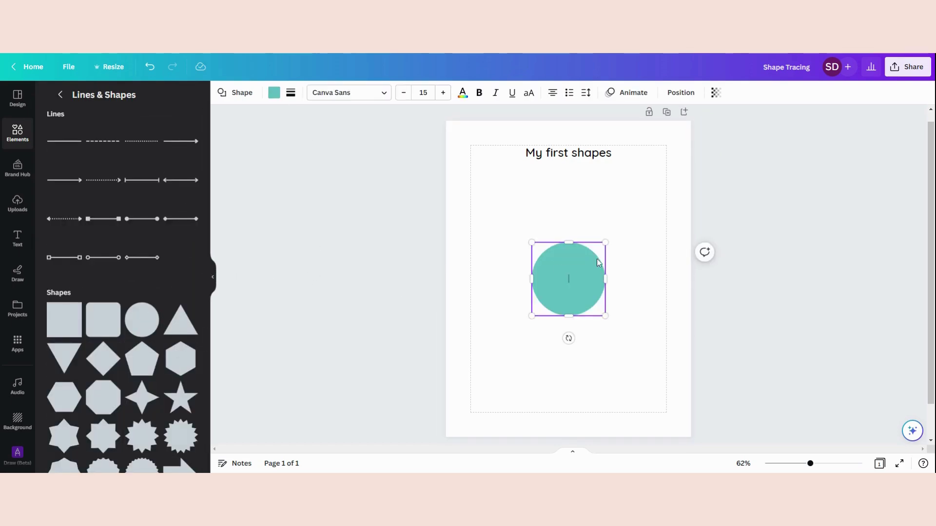
pyautogui.click(604, 222)
pyautogui.moveTo(567, 287); pyautogui.dragTo(506, 236)
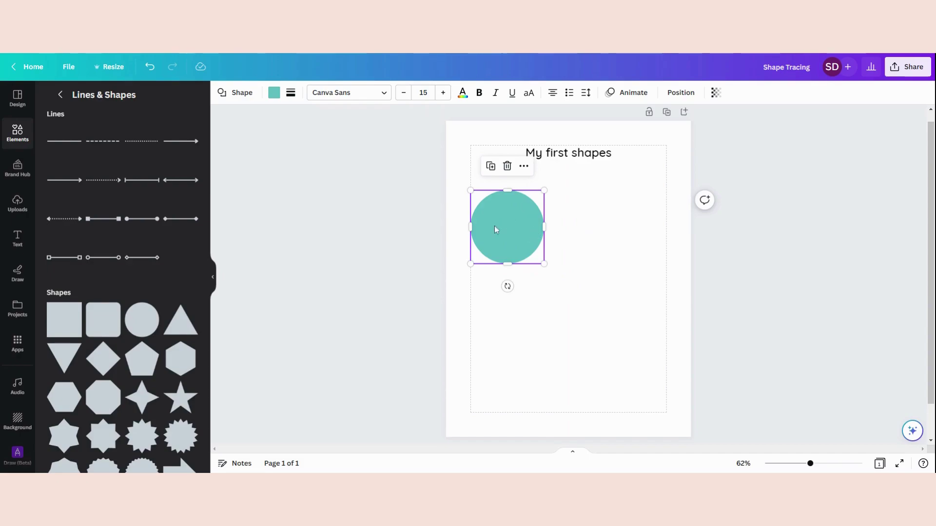
# Step: Compare the dotted and dashed border styles on the circle and apply the short-dashed border
pyautogui.click(516, 220)
pyautogui.click(291, 93)
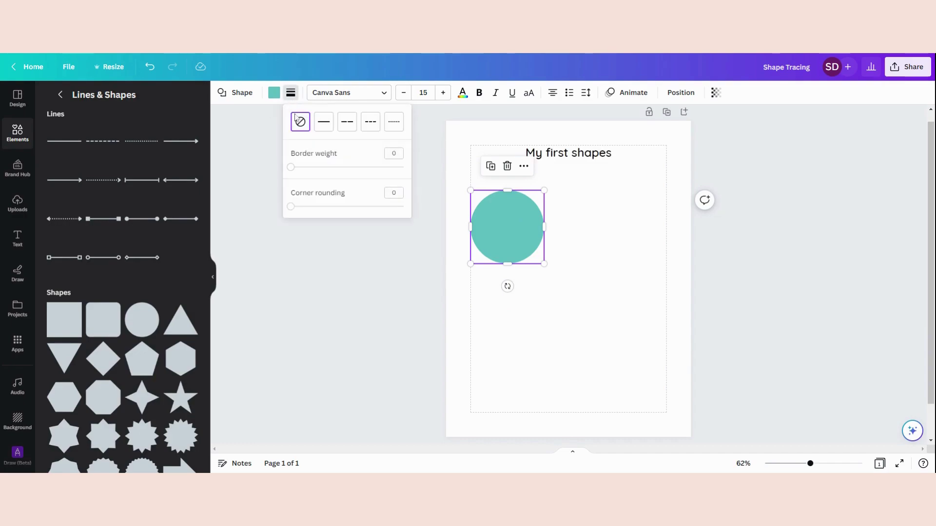
pyautogui.click(371, 123)
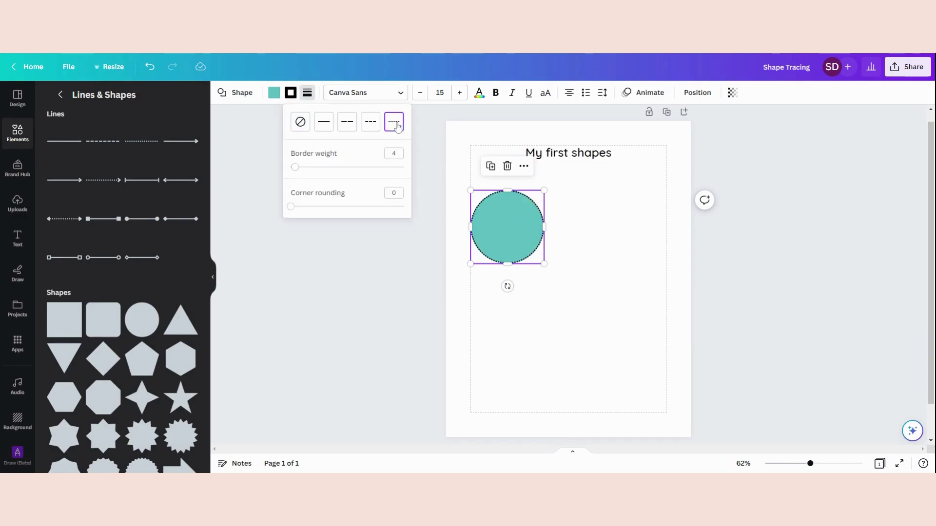
pyautogui.click(347, 123)
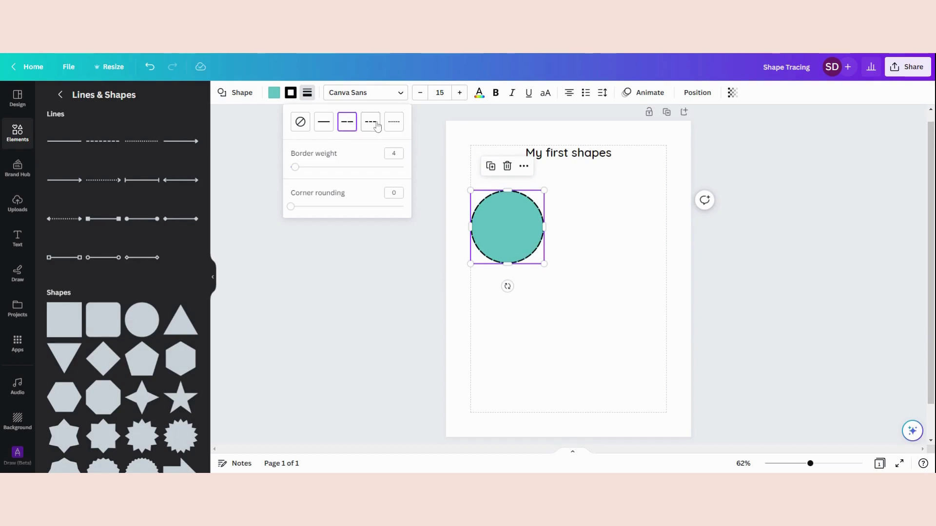
pyautogui.click(376, 125)
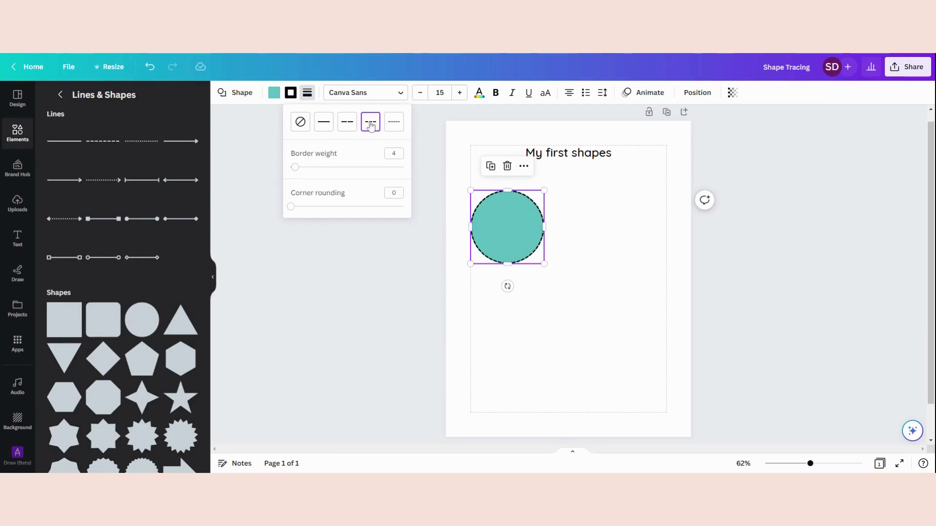
# Step: Set the circle's border weight to 5 and remove its fill color
pyautogui.click(394, 153)
pyautogui.press('Return')
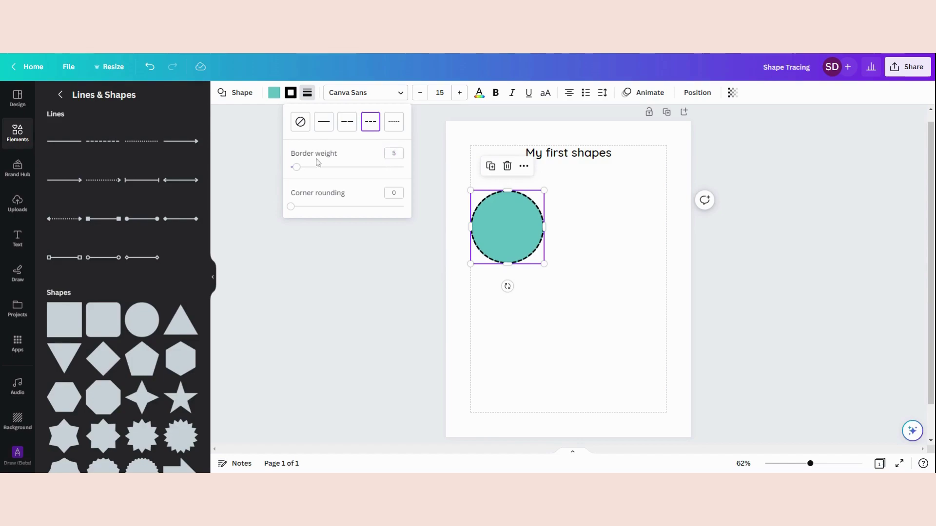
pyautogui.click(274, 92)
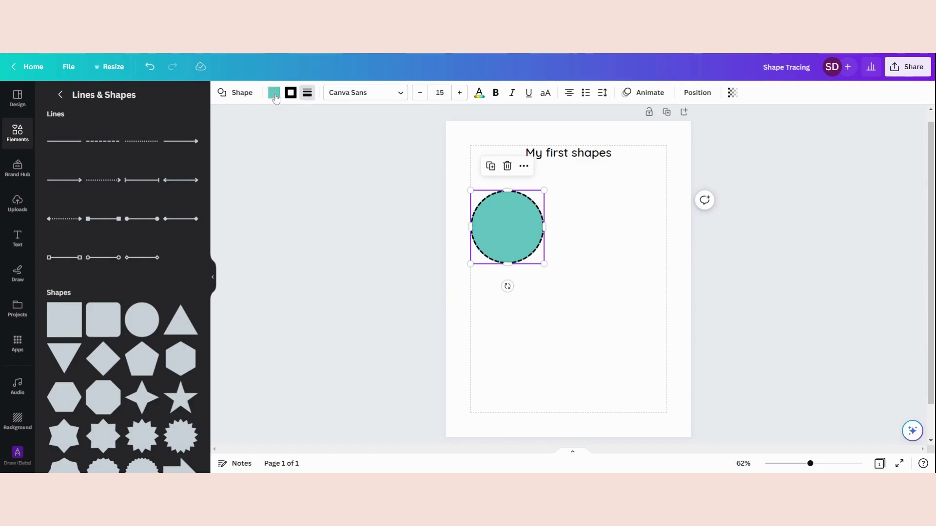
pyautogui.click(83, 151)
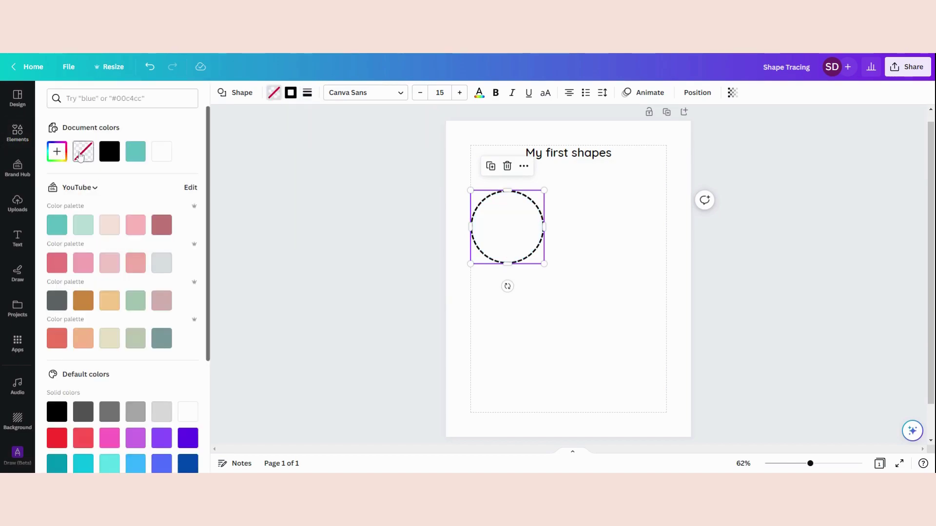
# Step: Reduce the border weight of the circle for a thinner dashed outline
pyautogui.click(307, 93)
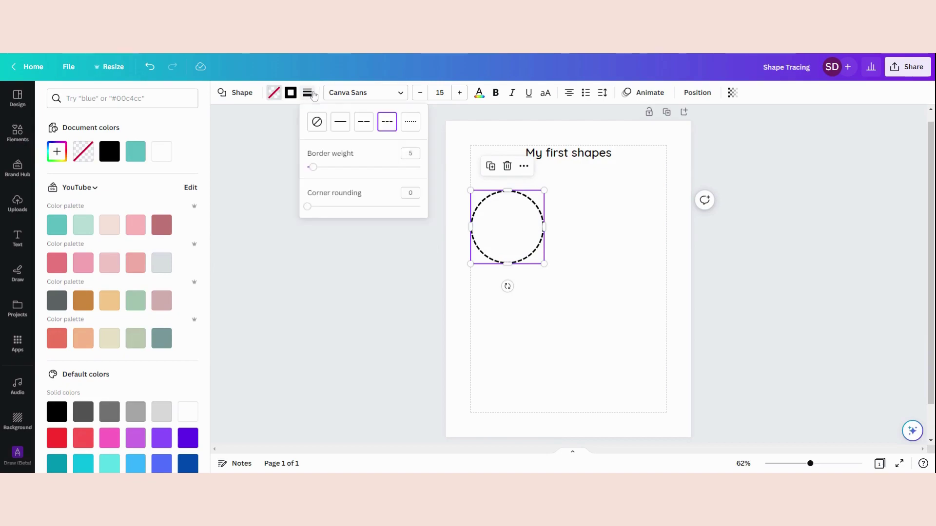
pyautogui.click(418, 154)
pyautogui.click(582, 247)
pyautogui.click(527, 239)
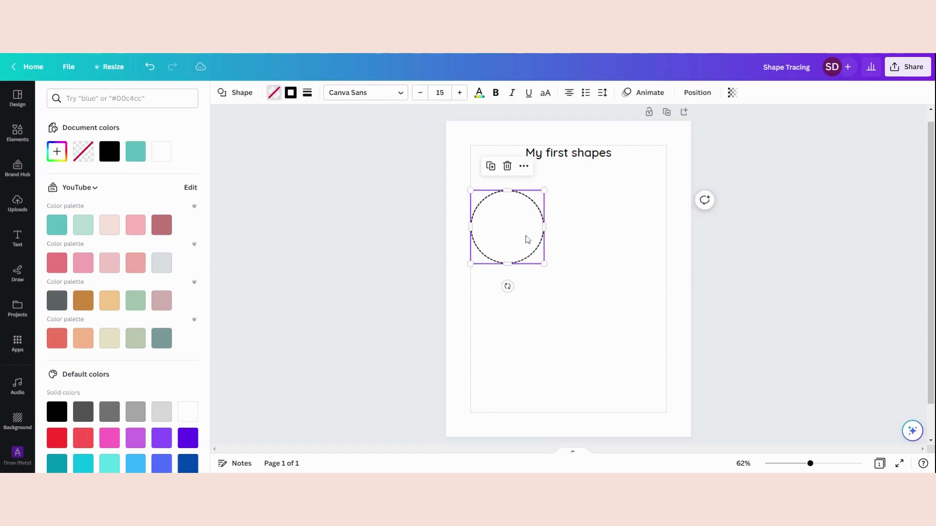
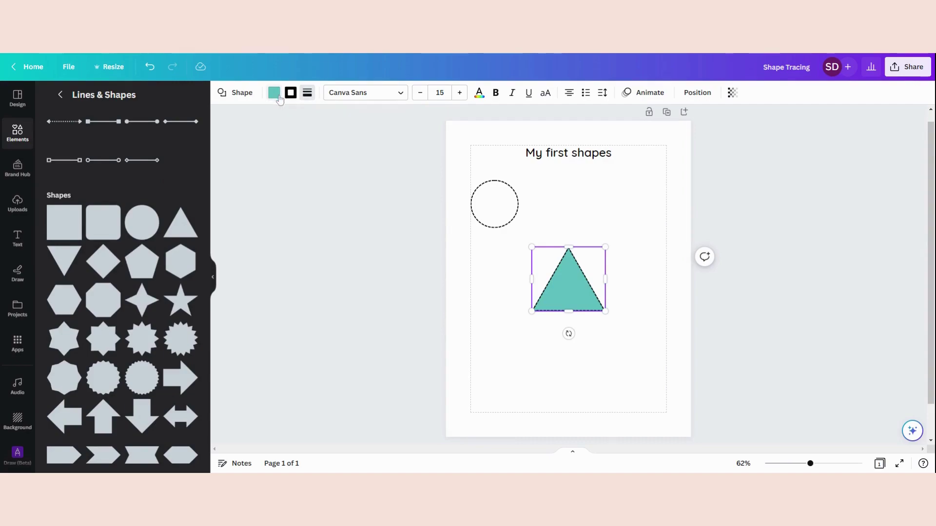
# Step: Remove the triangle's fill color, then shrink it to the circle's height and align it beside the circle
pyautogui.click(84, 151)
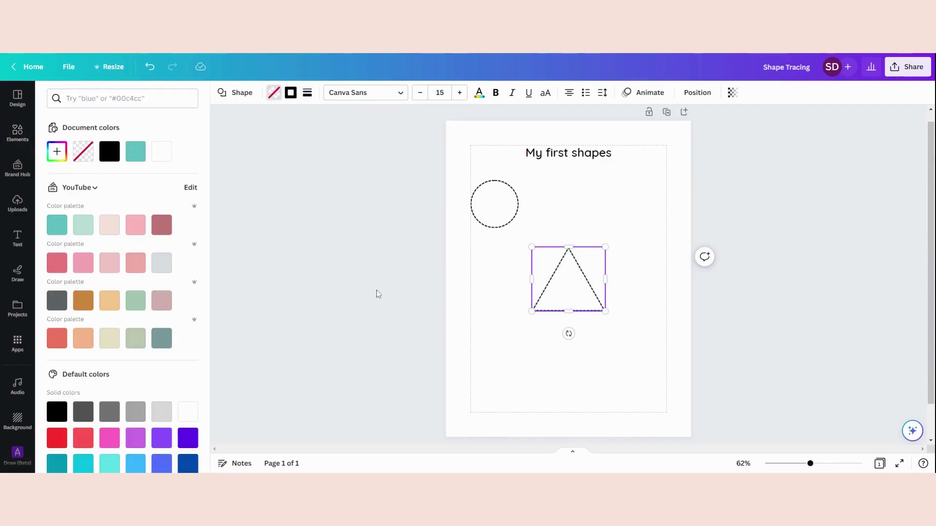
pyautogui.click(545, 201)
pyautogui.moveTo(575, 285); pyautogui.dragTo(576, 219)
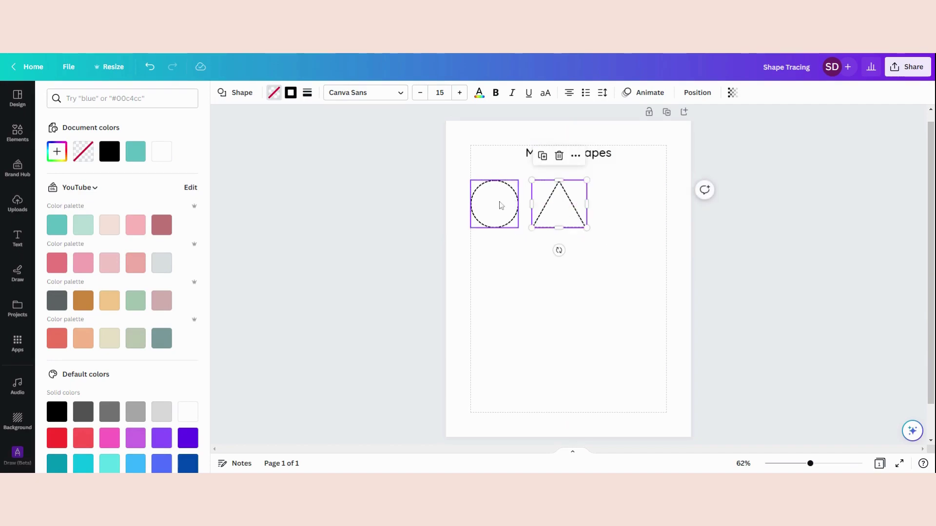
pyautogui.click(590, 266)
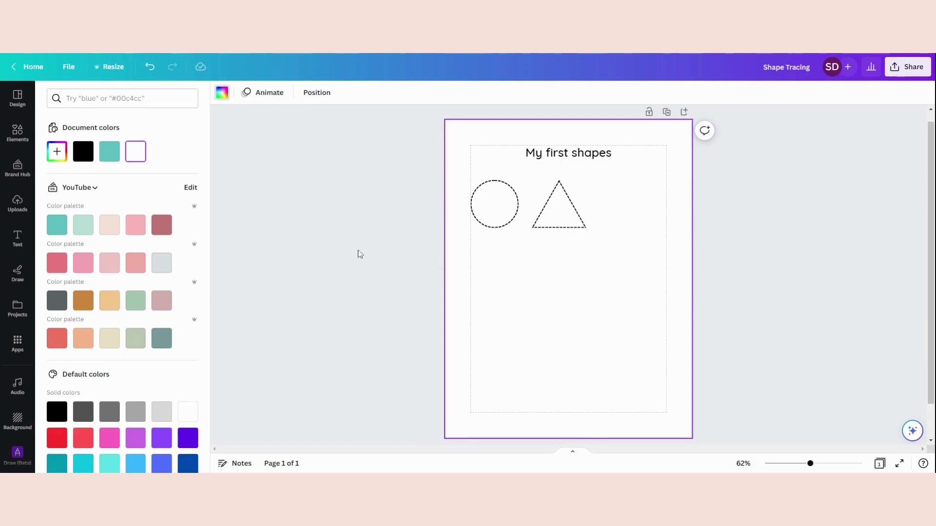
# Step: Add a square from the Lines & Shapes collection with a short-dashed border and no fill
pyautogui.click(18, 132)
pyautogui.click(64, 222)
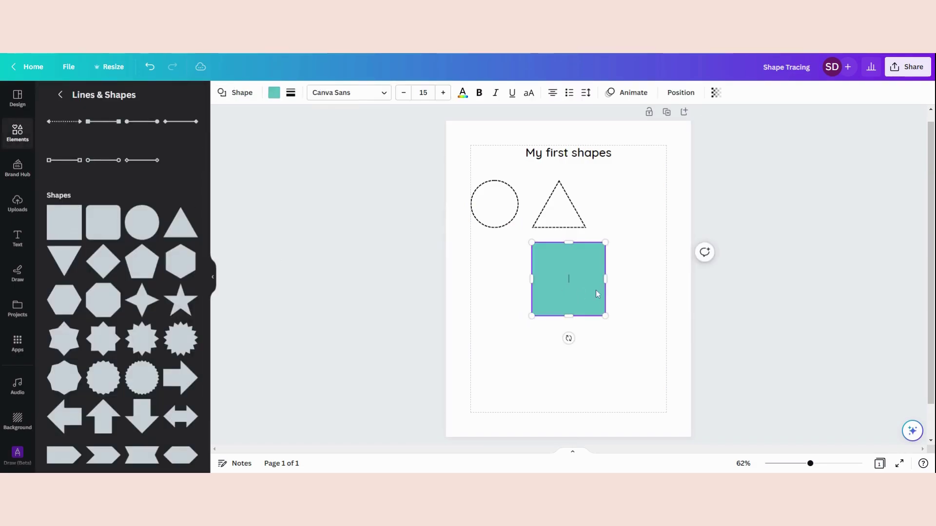
pyautogui.click(290, 93)
pyautogui.click(370, 122)
pyautogui.click(274, 92)
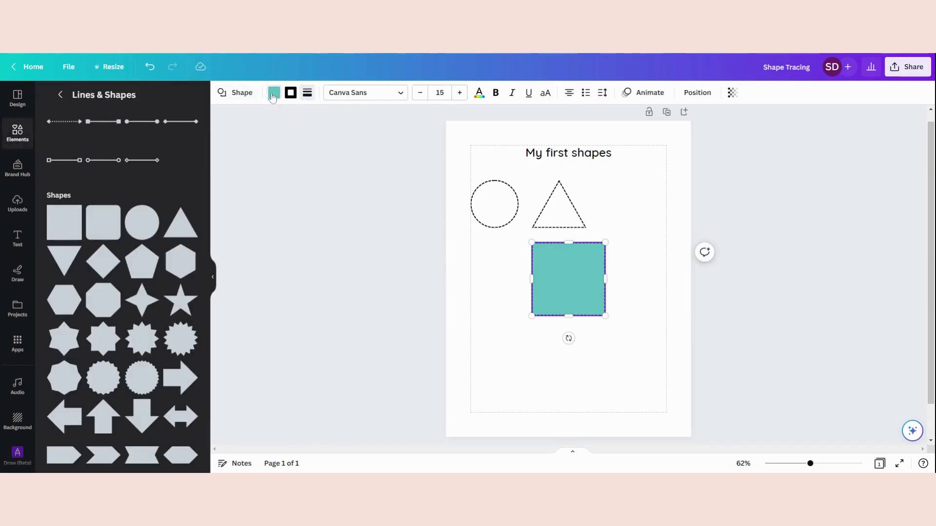
pyautogui.click(83, 151)
# Step: Shrink the square and place it in the first row against the right margin, and center the triangle under the title
pyautogui.moveTo(606, 316); pyautogui.dragTo(639, 209)
pyautogui.moveTo(570, 211); pyautogui.dragTo(579, 211)
pyautogui.click(624, 267)
pyautogui.click(650, 207)
pyautogui.moveTo(614, 180); pyautogui.dragTo(619, 181)
pyautogui.click(625, 330)
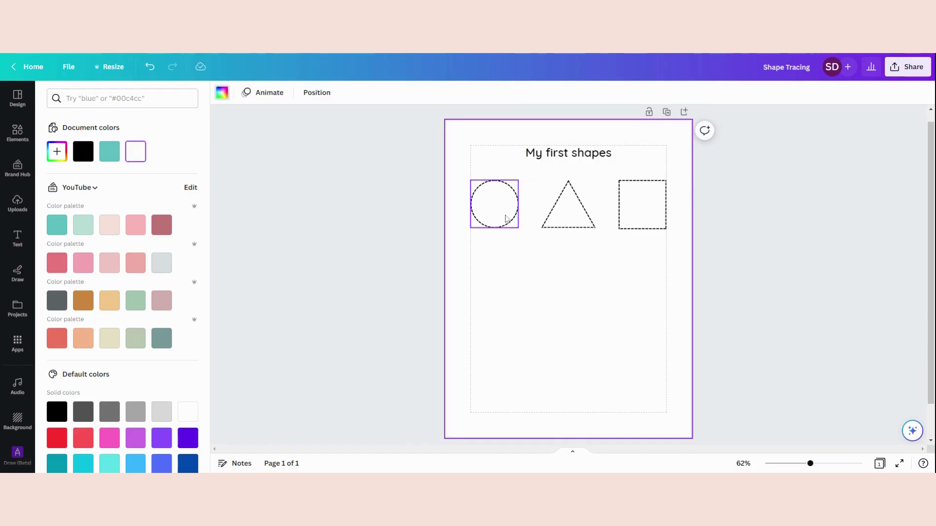
# Step: Add a five-pointed star from the Lines & Shapes collection to the page
pyautogui.scroll(-1, 501, 208)
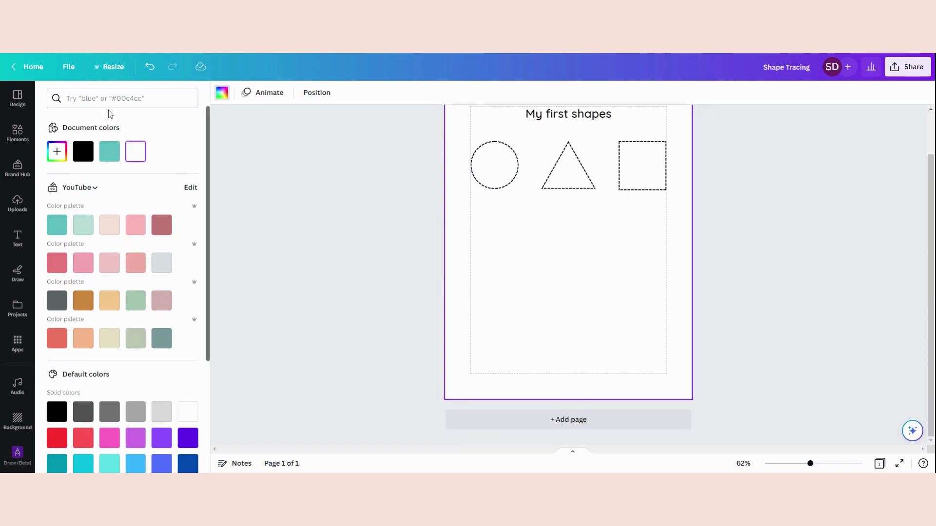
pyautogui.click(18, 132)
pyautogui.click(123, 217)
pyautogui.scroll(-1, 160, 299)
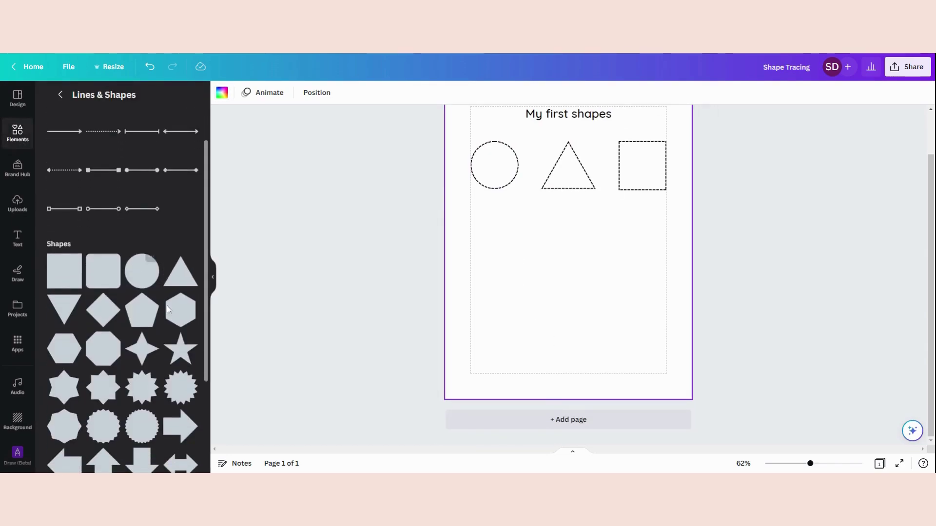
pyautogui.moveTo(182, 350); pyautogui.dragTo(567, 241)
# Step: Give the star a short-dashed border with no fill and place it, reduced in size, below the circle at the left margin
pyautogui.click(292, 93)
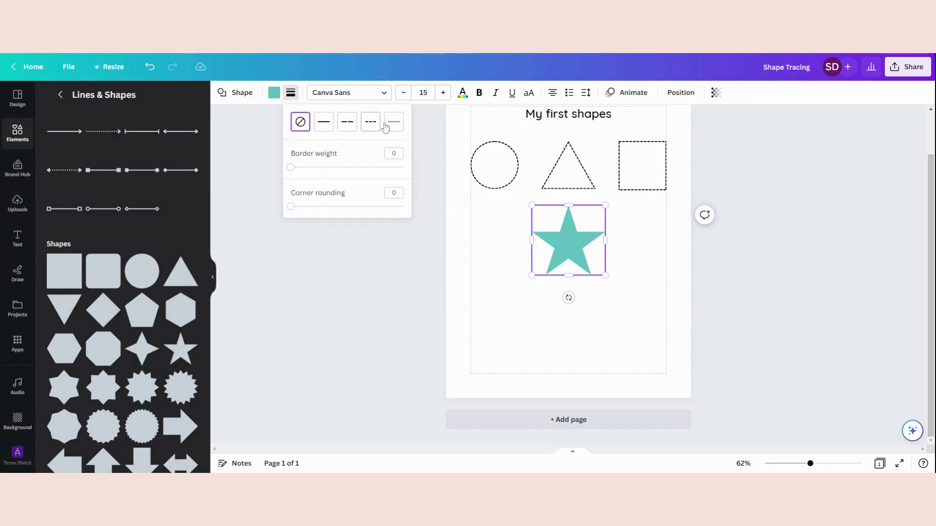
pyautogui.click(370, 122)
pyautogui.click(274, 93)
pyautogui.click(83, 152)
pyautogui.moveTo(573, 246); pyautogui.dragTo(525, 261)
pyautogui.click(548, 320)
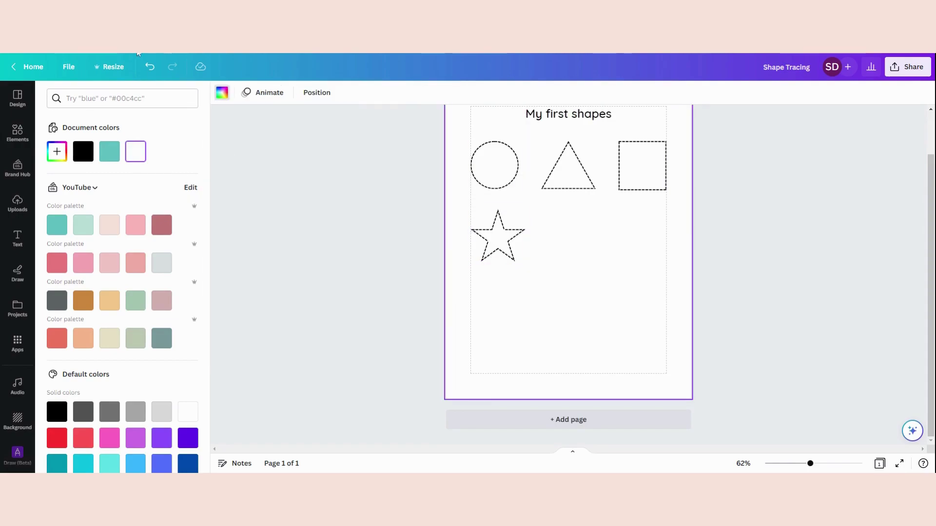
pyautogui.click(18, 132)
pyautogui.click(190, 213)
pyautogui.scroll(-2, 187, 261)
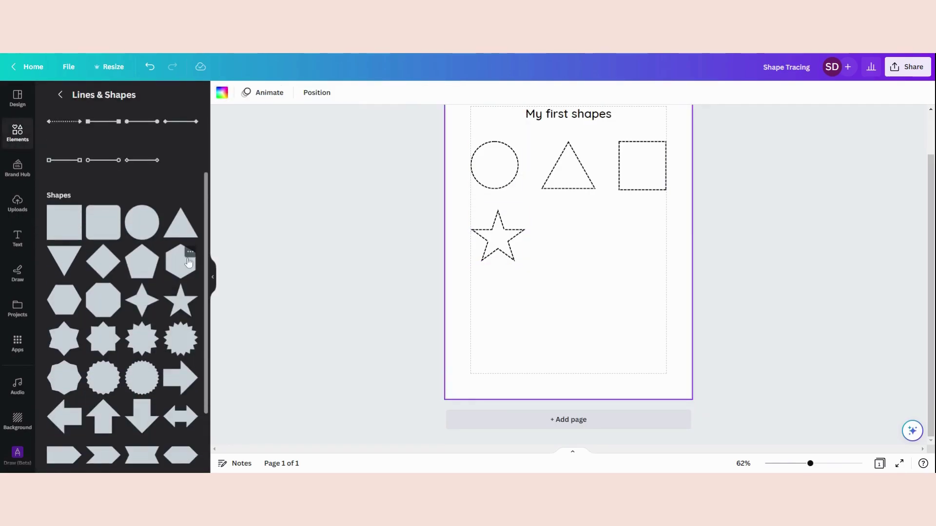
pyautogui.scroll(-5, 191, 258)
pyautogui.scroll(6, 197, 256)
pyautogui.scroll(-5, 199, 256)
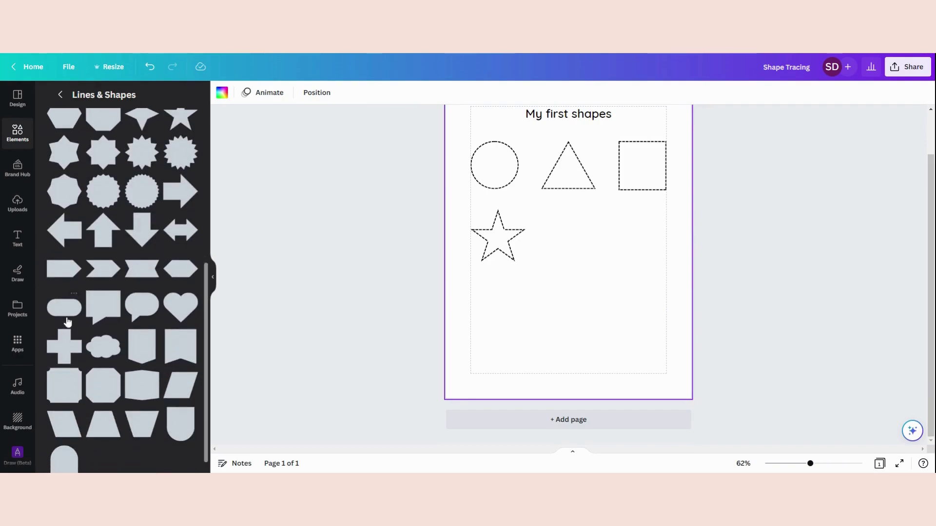
pyautogui.click(63, 307)
pyautogui.moveTo(606, 259); pyautogui.dragTo(565, 271)
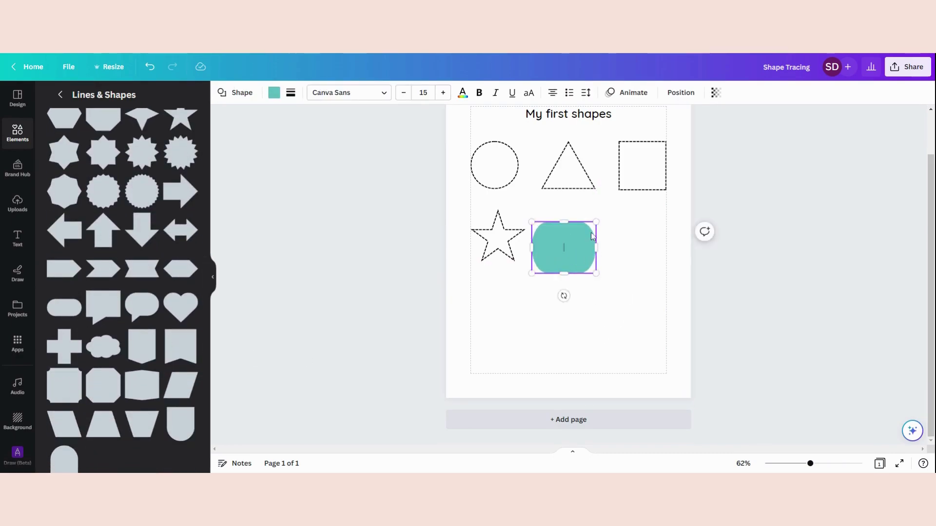
pyautogui.press('Delete')
# Step: Add another circle, flatten it into a horizontal oval and place it beside the star
pyautogui.scroll(3, 145, 253)
pyautogui.scroll(1, 146, 253)
pyautogui.click(144, 178)
pyautogui.moveTo(568, 281); pyautogui.dragTo(583, 242)
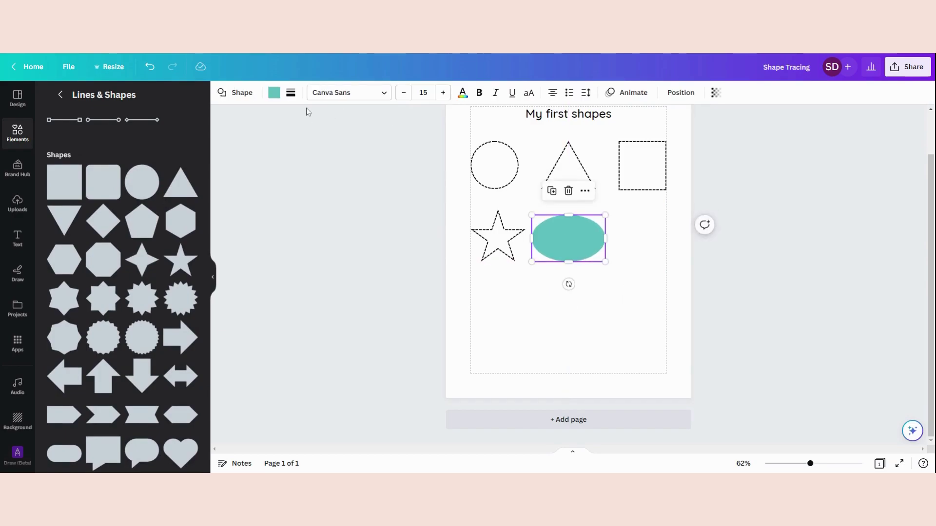
# Step: Give the oval a short-dashed border and remove its fill color
pyautogui.click(291, 93)
pyautogui.click(371, 122)
pyautogui.click(274, 92)
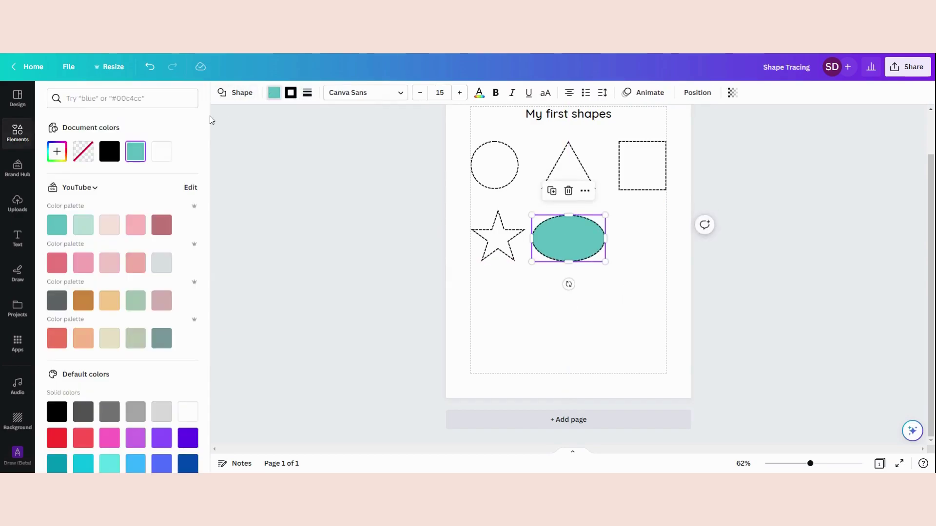
pyautogui.click(83, 151)
# Step: Fine-tune the oval's size and center it below the triangle in the second row
pyautogui.moveTo(605, 262); pyautogui.dragTo(604, 259)
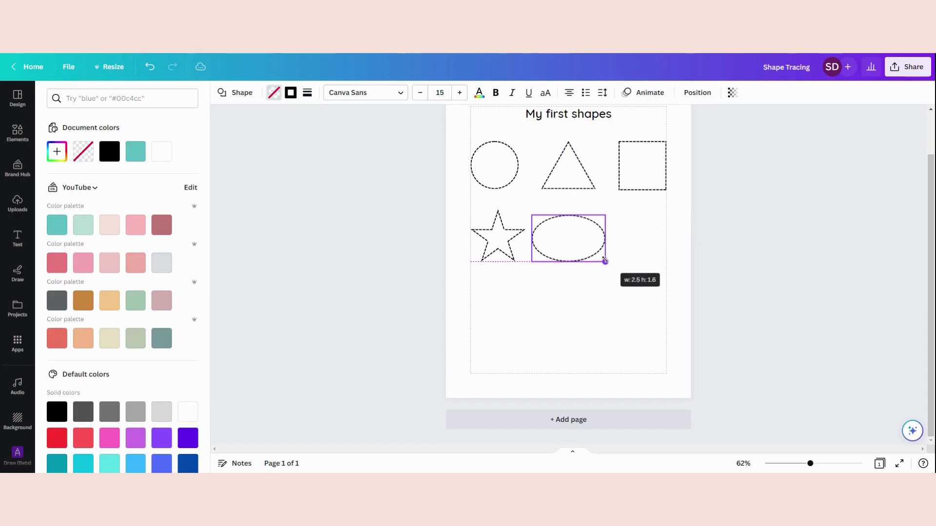
pyautogui.moveTo(603, 215); pyautogui.dragTo(606, 215)
pyautogui.moveTo(581, 250); pyautogui.dragTo(577, 245)
pyautogui.click(650, 352)
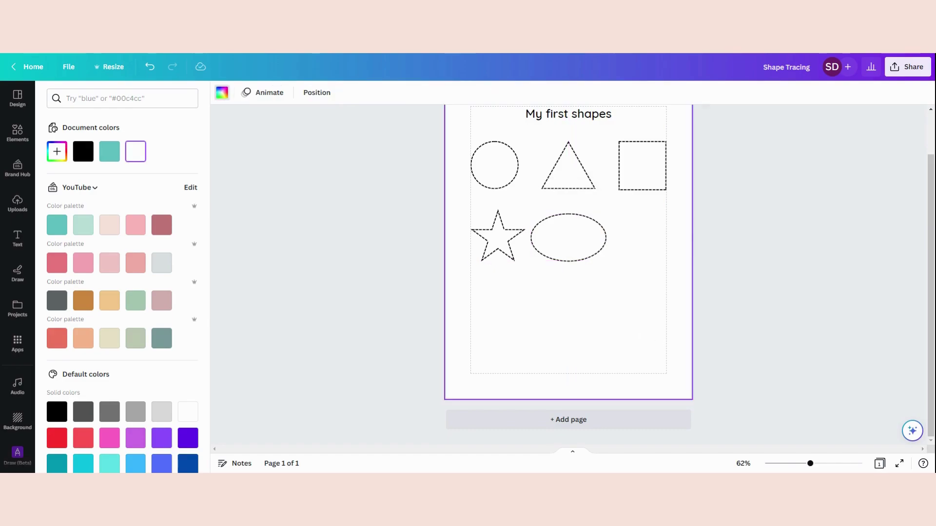
# Step: Add a flat-topped hexagon from the Lines & Shapes collection with a short-dashed border and no fill
pyautogui.click(18, 131)
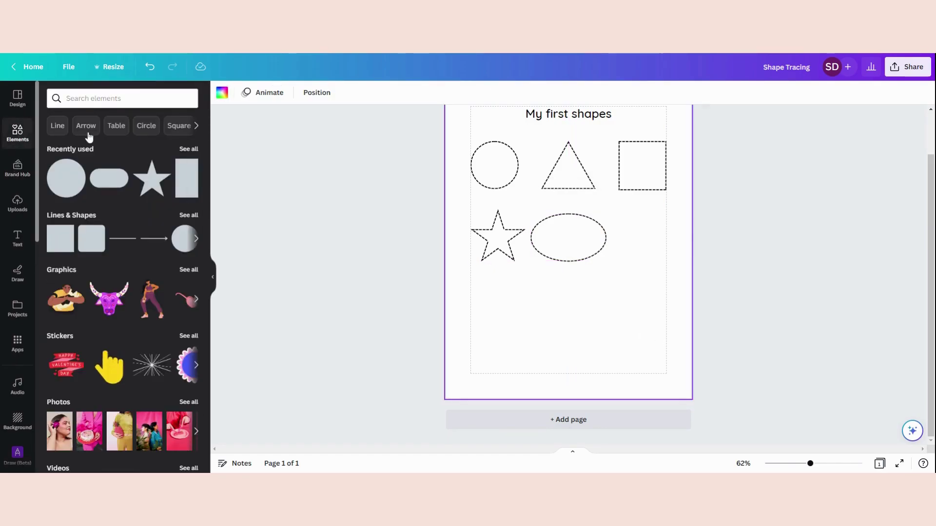
pyautogui.click(189, 215)
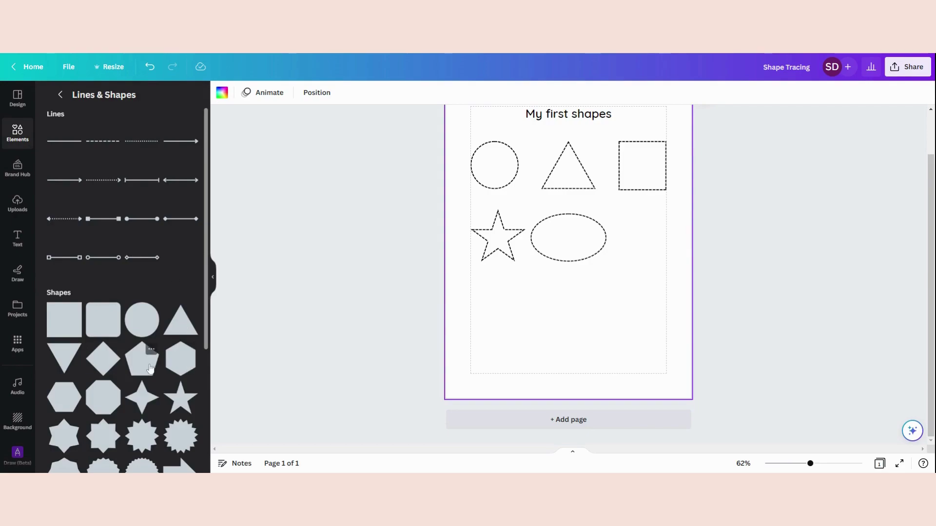
pyautogui.scroll(-1, 122, 341)
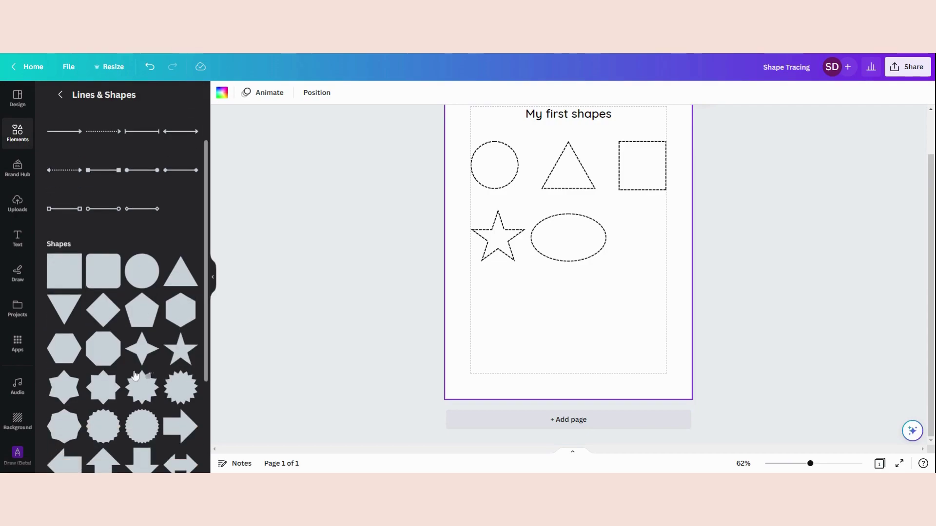
pyautogui.click(64, 349)
pyautogui.moveTo(577, 248); pyautogui.dragTo(590, 313)
pyautogui.click(290, 92)
pyautogui.click(371, 121)
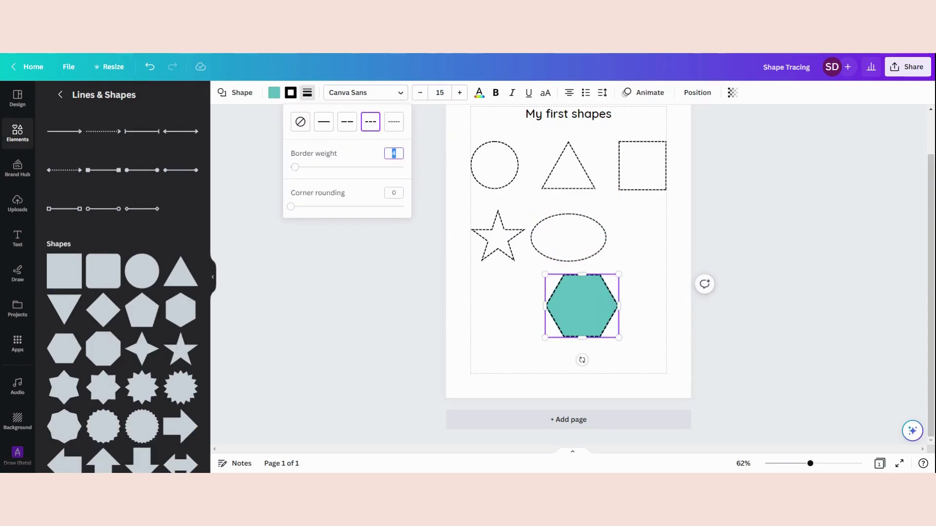
pyautogui.click(275, 92)
pyautogui.click(82, 152)
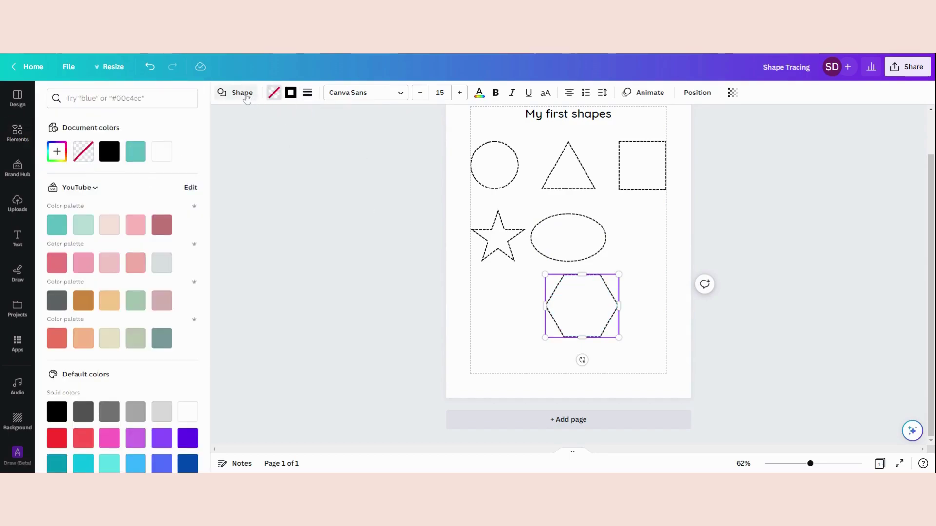
# Step: Shrink the hexagon against the right margin below the square, and reduce and center the oval between the star and hexagon
pyautogui.moveTo(606, 286); pyautogui.dragTo(654, 211)
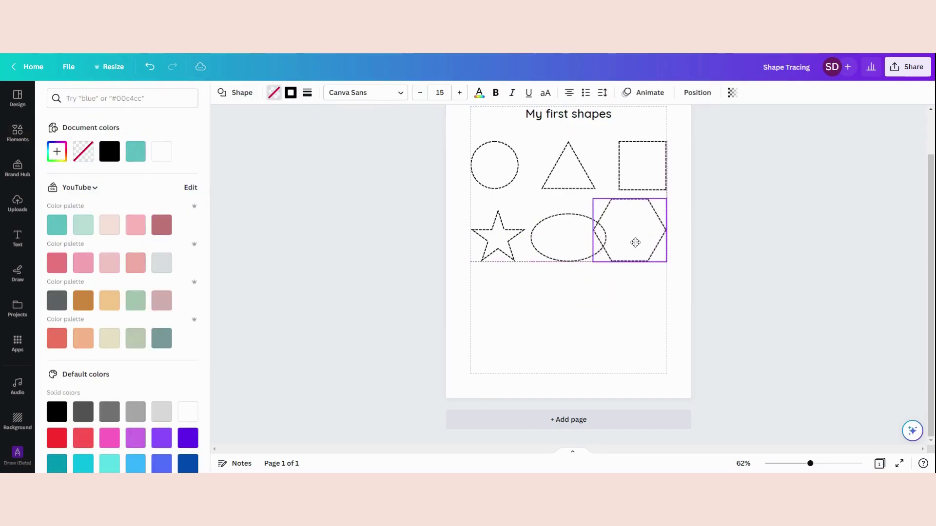
pyautogui.moveTo(593, 199); pyautogui.dragTo(580, 241)
pyautogui.click(585, 229)
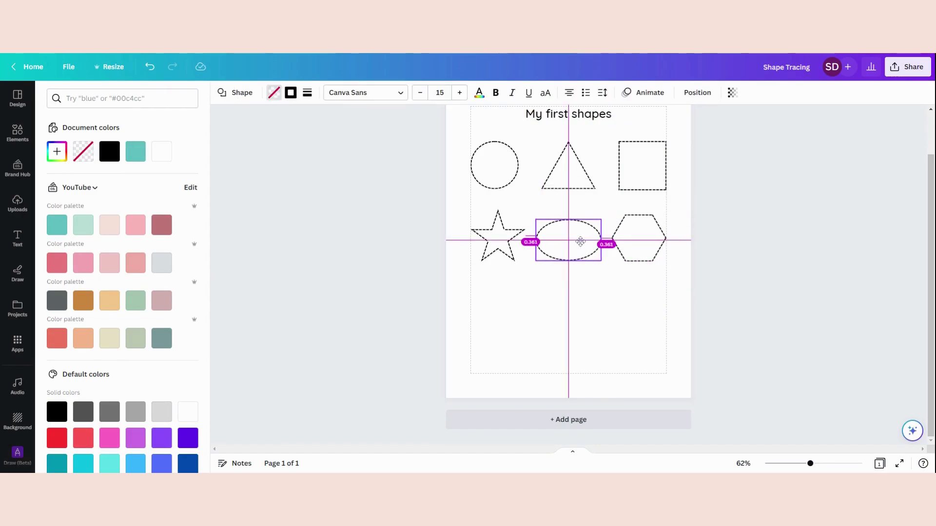
pyautogui.click(633, 349)
# Step: Enlarge the circle slightly to about the star's width, keeping it against the left margin
pyautogui.click(497, 169)
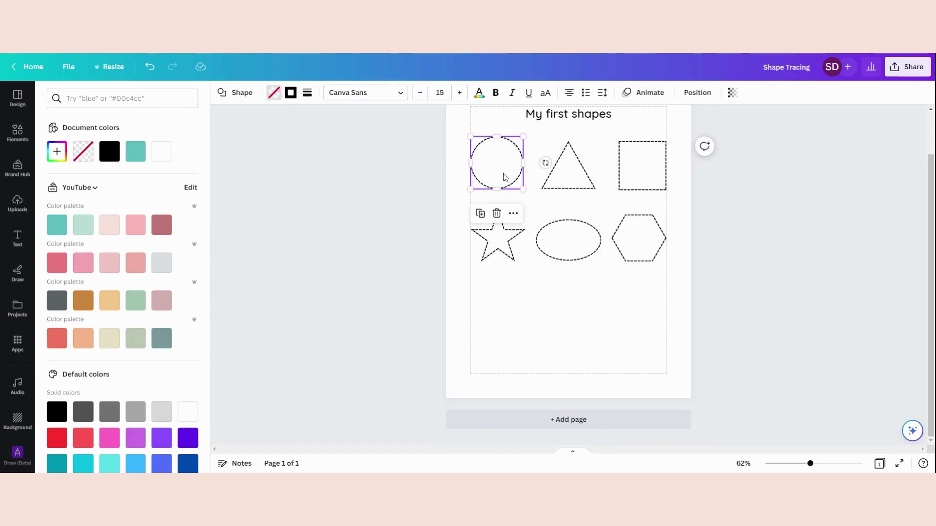
pyautogui.click(338, 254)
pyautogui.scroll(1, 388, 328)
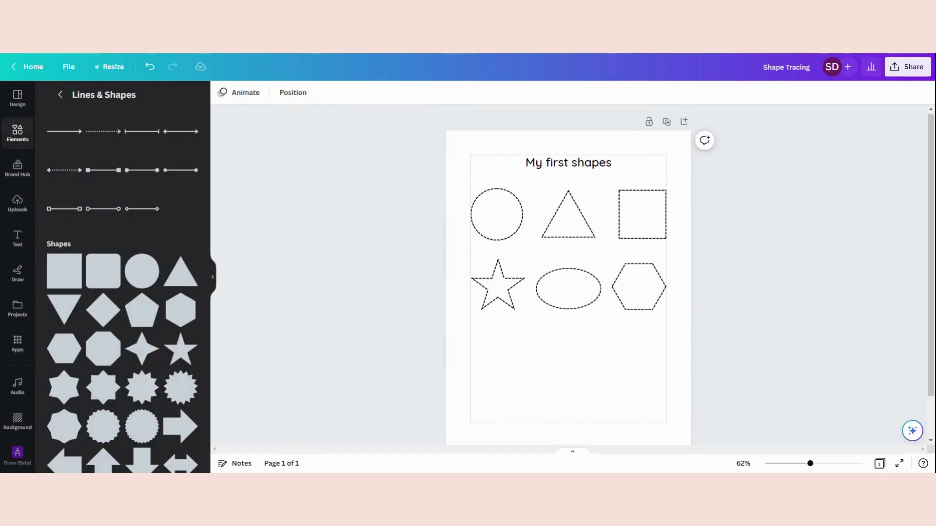
# Step: Add a pentagon from the Lines & Shapes collection below the star with a short-dashed border and no fill
pyautogui.click(141, 310)
pyautogui.moveTo(577, 283); pyautogui.dragTo(513, 373)
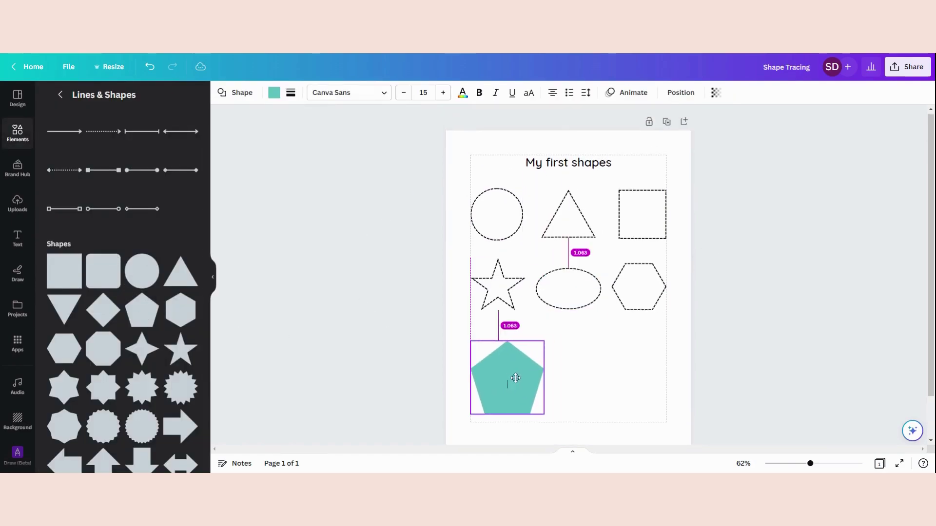
pyautogui.click(291, 92)
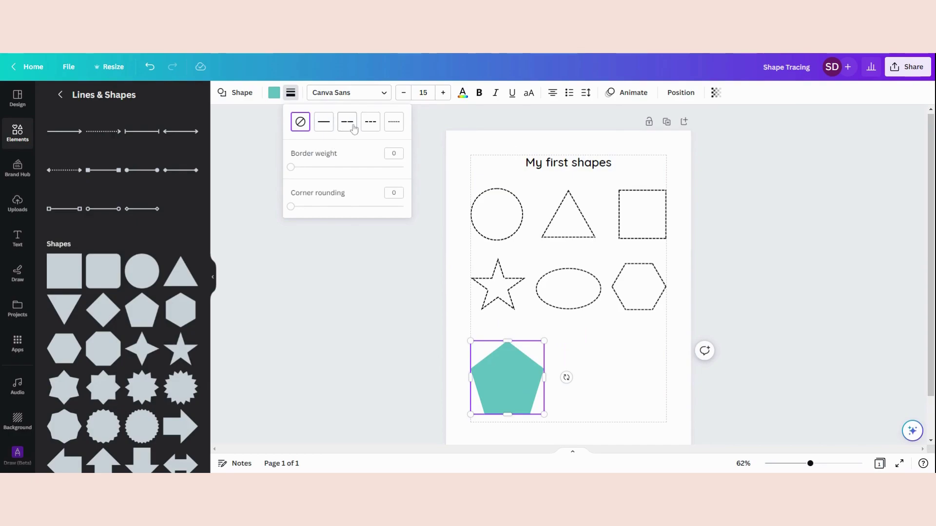
pyautogui.click(371, 122)
pyautogui.click(274, 92)
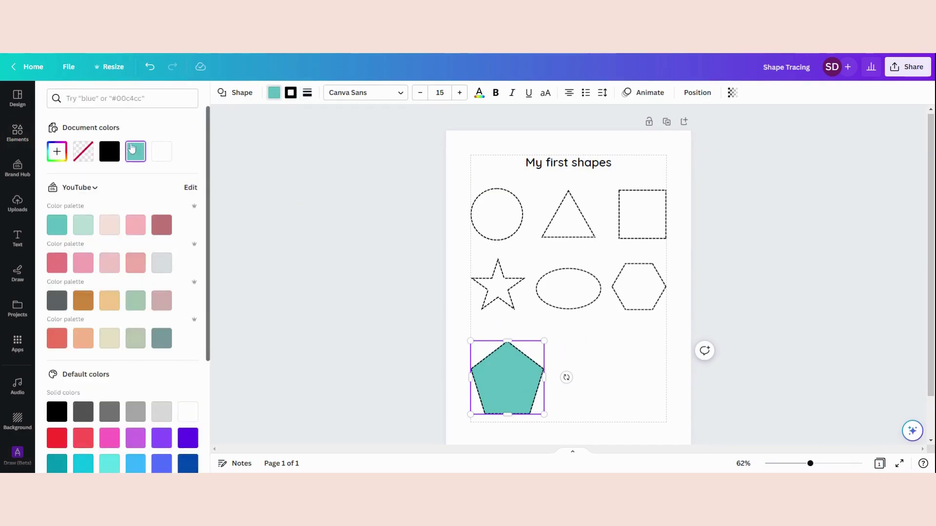
pyautogui.click(83, 151)
# Step: Move the pentagon down to the lower margin and shrink it into the lower-left corner of the margins
pyautogui.moveTo(524, 402); pyautogui.dragTo(524, 411)
pyautogui.moveTo(544, 349); pyautogui.dragTo(530, 364)
pyautogui.click(555, 349)
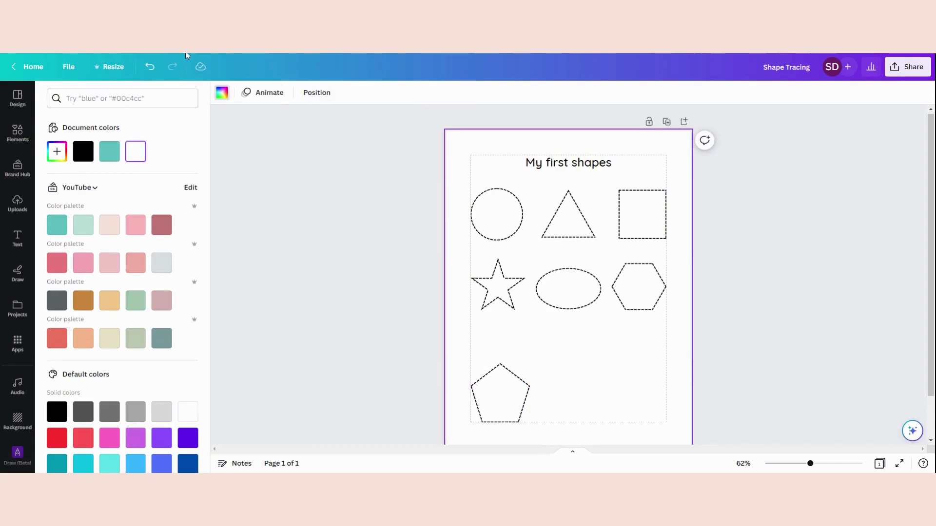
# Step: Add a heart from the Lines & Shapes collection below the oval and give it a short-dashed border
pyautogui.click(17, 131)
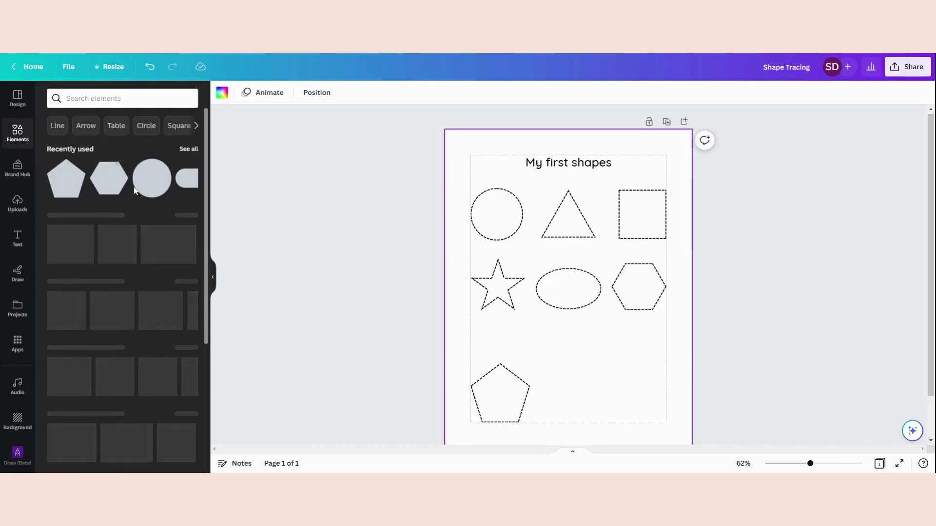
pyautogui.click(188, 215)
pyautogui.scroll(-4, 150, 259)
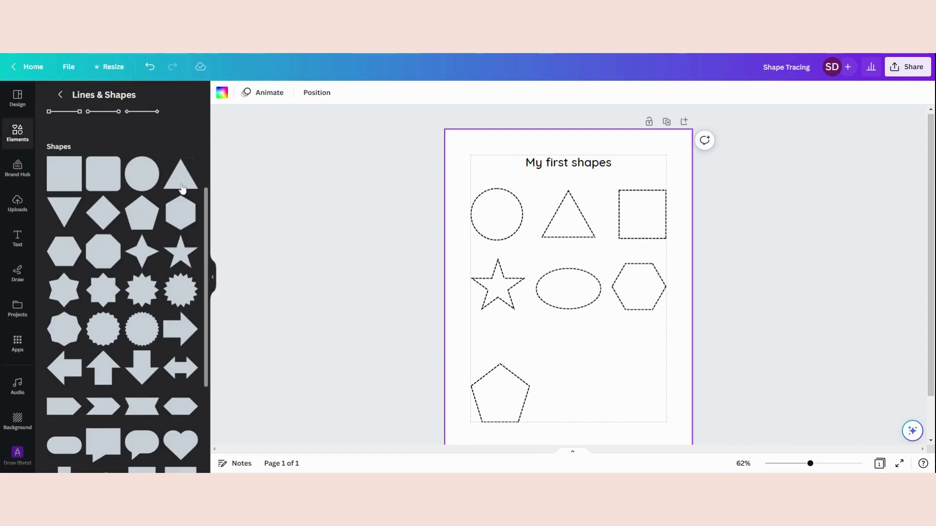
pyautogui.click(191, 388)
pyautogui.click(179, 396)
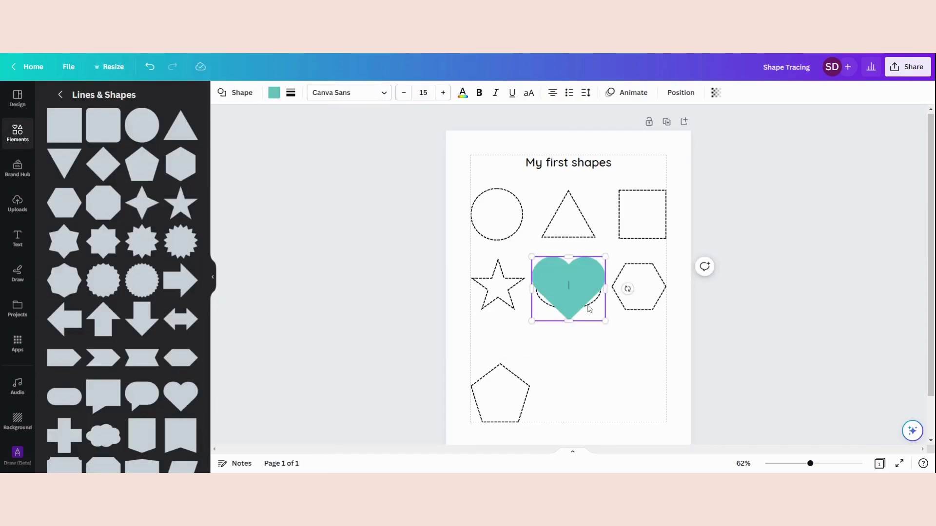
pyautogui.moveTo(591, 316); pyautogui.dragTo(595, 391)
pyautogui.click(290, 93)
pyautogui.click(371, 122)
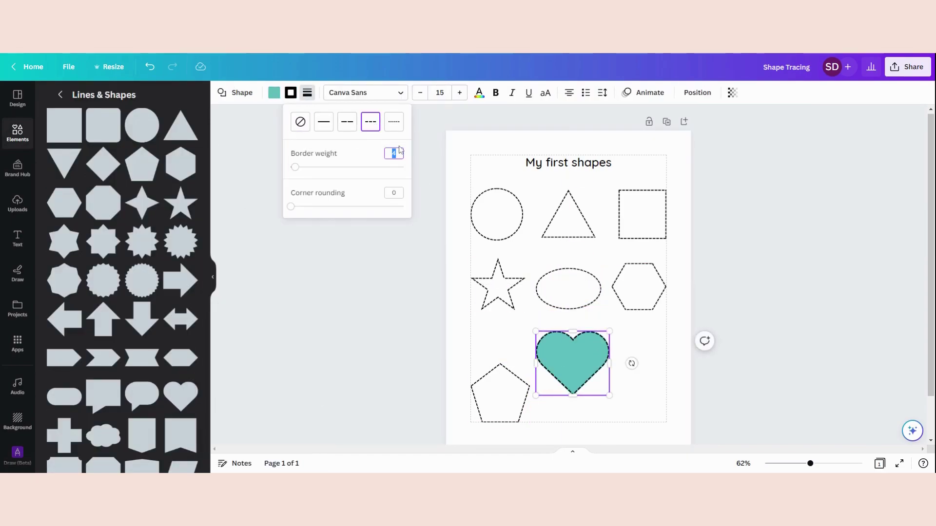
# Step: Remove the heart's fill and shrink it to about 2.4 by 2.1 beside the pentagon on the lower margin
pyautogui.click(274, 93)
pyautogui.click(83, 152)
pyautogui.moveTo(570, 358); pyautogui.dragTo(585, 383)
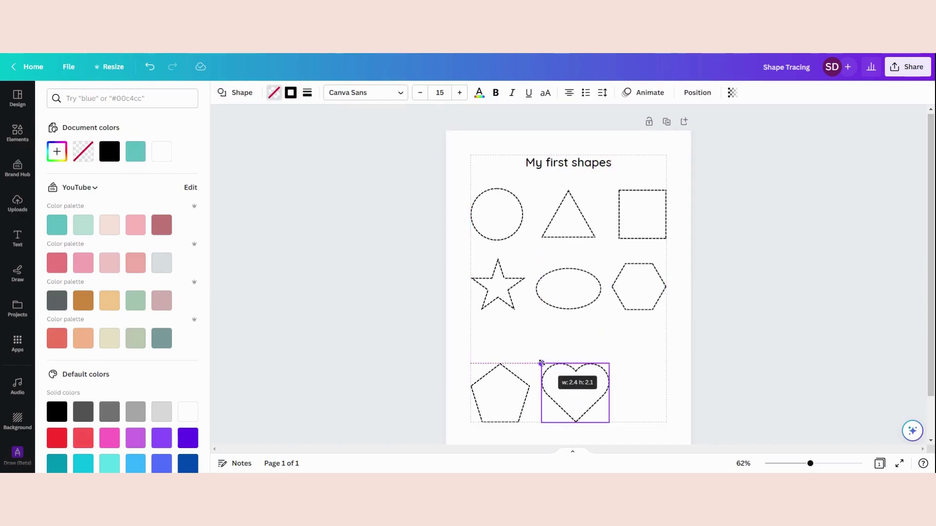
pyautogui.click(509, 325)
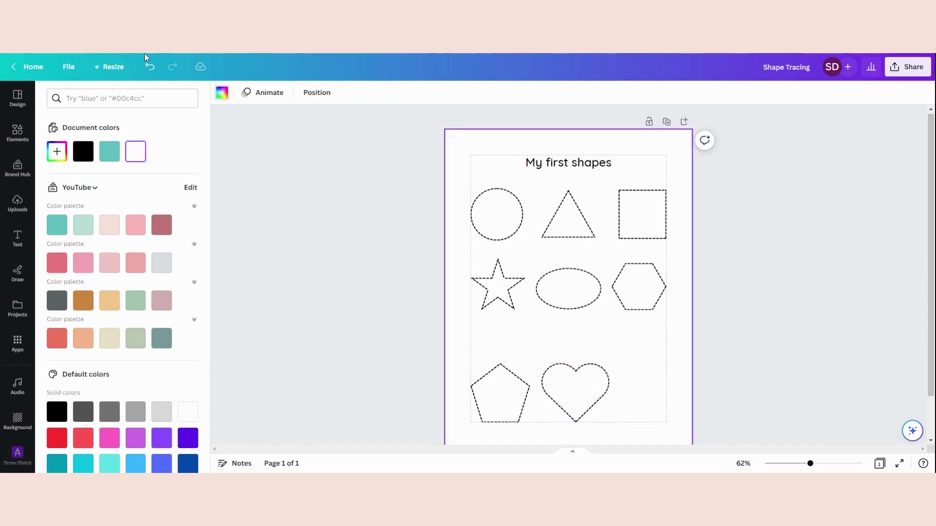
# Step: Add another square from the Lines & Shapes collection with a short-dashed border and no fill
pyautogui.click(18, 132)
pyautogui.click(188, 215)
pyautogui.scroll(-3, 192, 219)
pyautogui.scroll(-1, 193, 219)
pyautogui.click(78, 182)
pyautogui.click(291, 92)
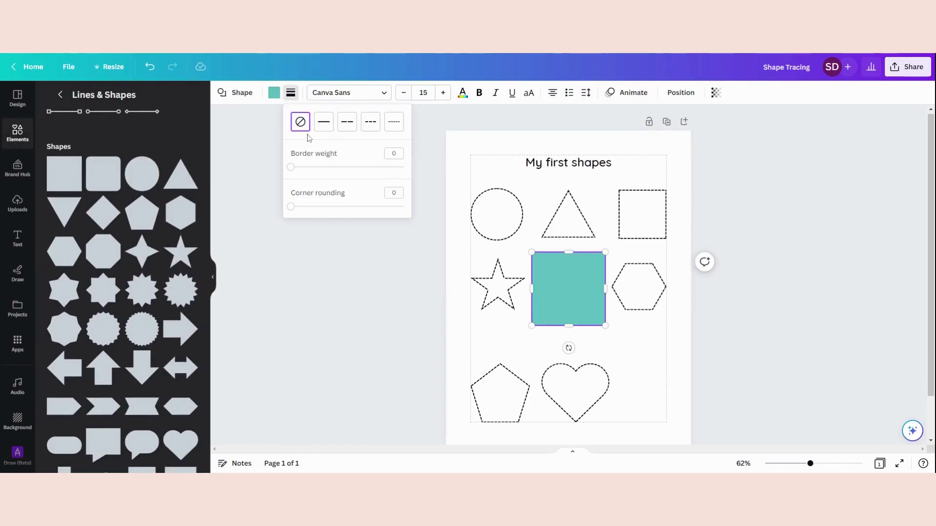
pyautogui.click(370, 122)
pyautogui.click(274, 92)
pyautogui.click(84, 151)
# Step: Flatten the new square into a wide rectangle and place it in the lower-right corner of the margins
pyautogui.click(595, 328)
pyautogui.moveTo(596, 328); pyautogui.dragTo(636, 406)
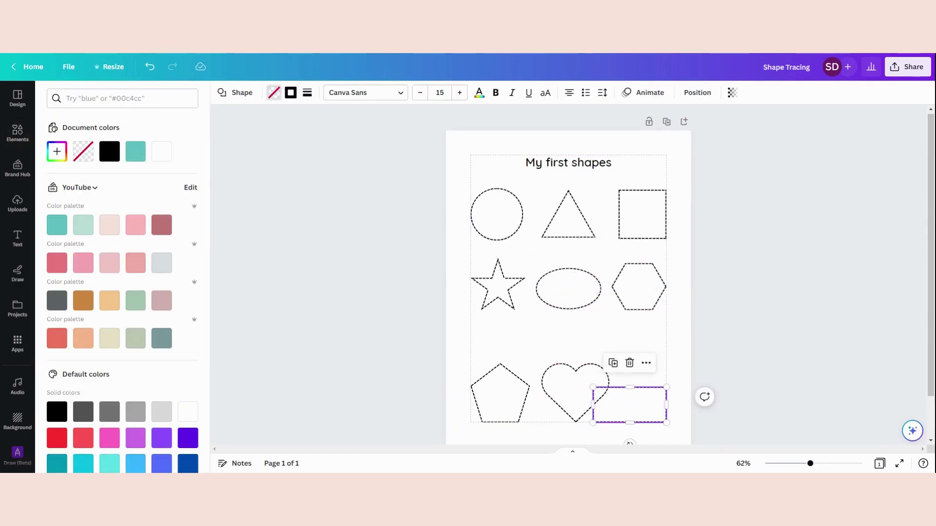
pyautogui.scroll(-1, 775, 385)
pyautogui.click(748, 323)
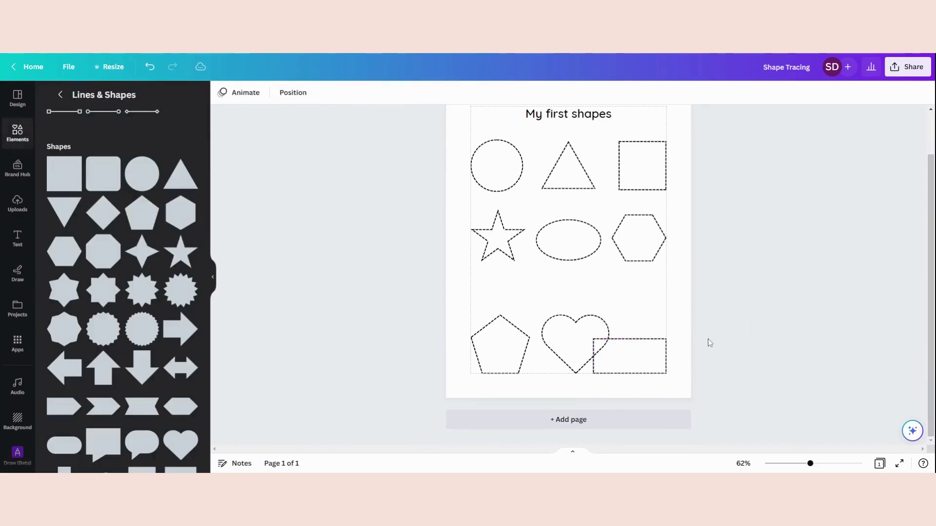
# Step: Shrink the heart and rectangle and raise the pentagon to form an evenly laid-out third row without overlaps below the second row
pyautogui.scroll(1, 749, 324)
pyautogui.click(545, 388)
pyautogui.moveTo(541, 369); pyautogui.dragTo(560, 357)
pyautogui.moveTo(500, 393); pyautogui.dragTo(501, 359)
pyautogui.click(644, 404)
pyautogui.moveTo(593, 405); pyautogui.dragTo(623, 362)
pyautogui.click(854, 345)
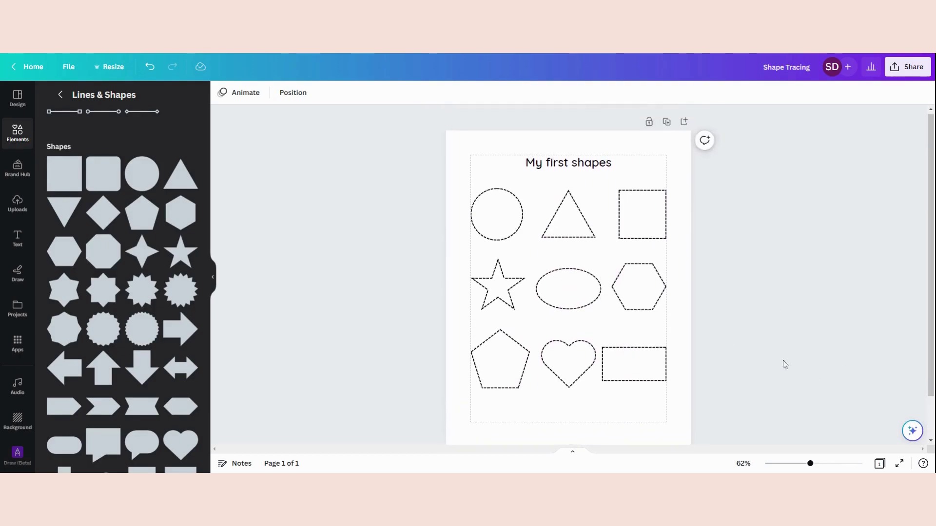
# Step: Shrink the pentagon to about the star's width and raise the rectangle slightly against the right margin
pyautogui.moveTo(569, 356); pyautogui.dragTo(571, 357)
pyautogui.click(502, 367)
pyautogui.moveTo(503, 367); pyautogui.dragTo(507, 362)
pyautogui.moveTo(642, 366); pyautogui.dragTo(639, 360)
pyautogui.click(634, 323)
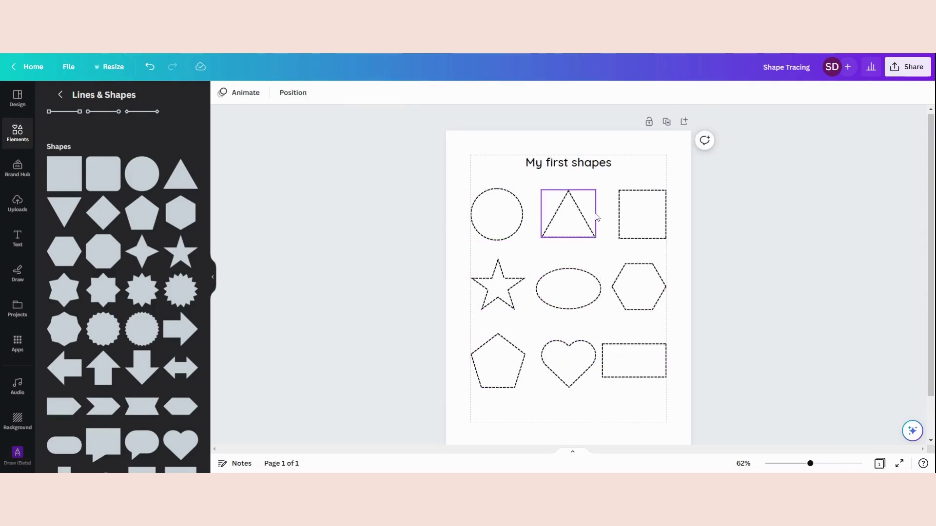
# Step: Move the star, oval and hexagon row slightly down the page
pyautogui.moveTo(724, 383); pyautogui.dragTo(759, 250)
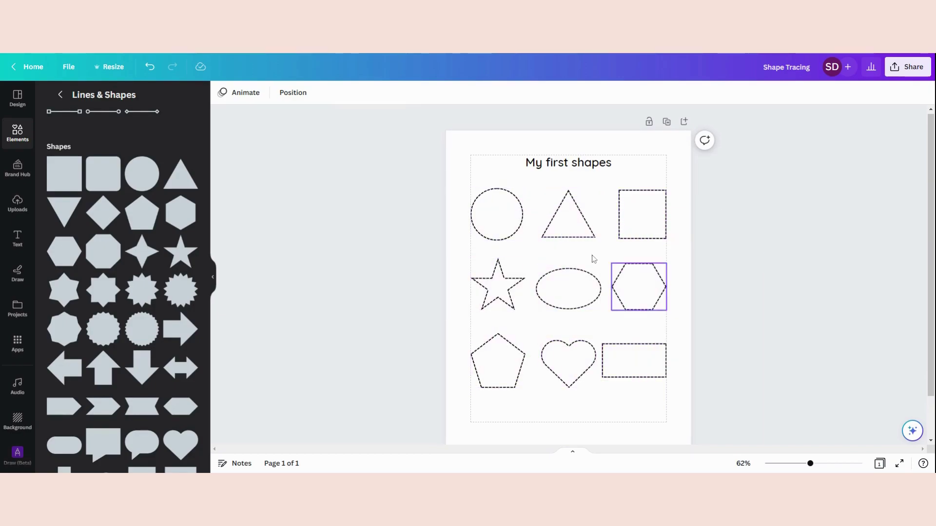
pyautogui.moveTo(460, 218); pyautogui.dragTo(498, 289)
pyautogui.click(761, 351)
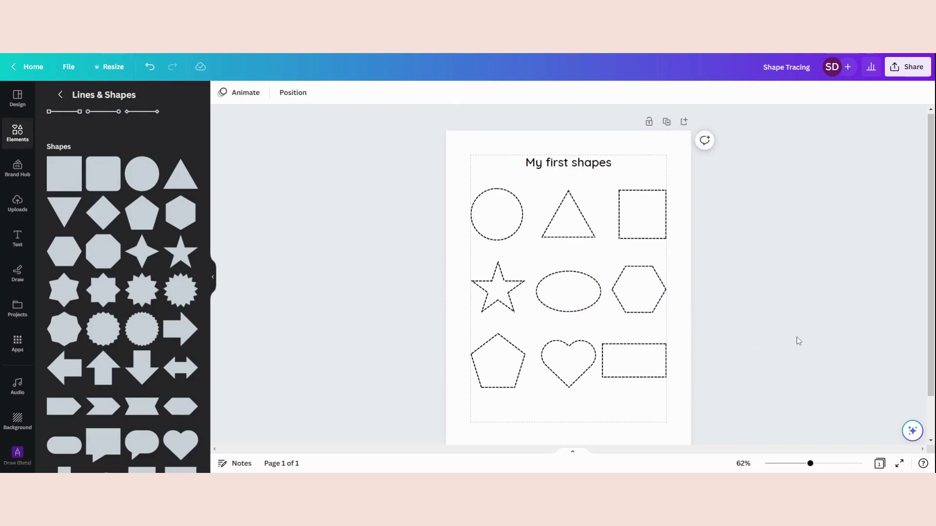
# Step: Move the pentagon, heart and rectangle row down together toward the lower margin
pyautogui.scroll(-2, 797, 341)
pyautogui.moveTo(717, 355); pyautogui.dragTo(492, 318)
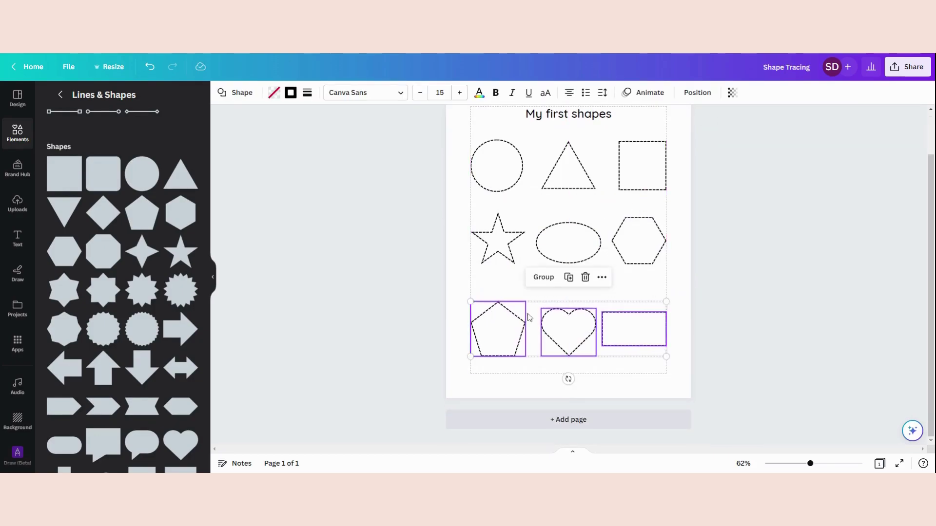
pyautogui.click(809, 359)
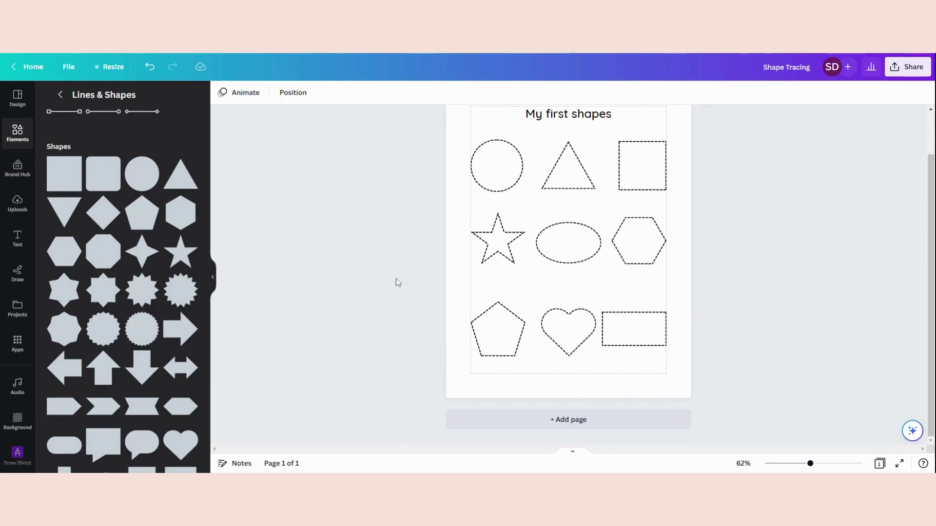
pyautogui.scroll(2, 397, 316)
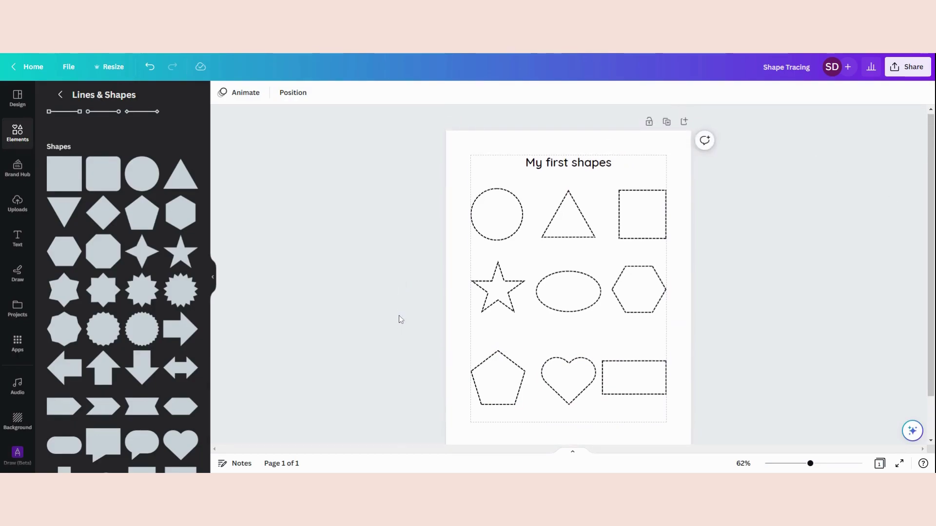
pyautogui.scroll(-1, 408, 242)
pyautogui.scroll(1, 406, 249)
# Step: Group the three shapes of each row, making one group per row for all three rows
pyautogui.moveTo(433, 223); pyautogui.dragTo(690, 230)
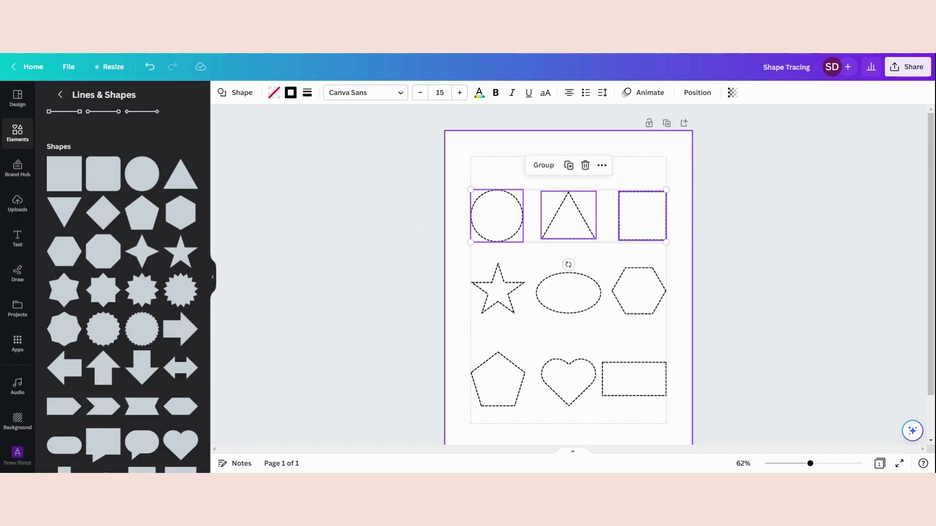
pyautogui.moveTo(688, 215); pyautogui.dragTo(476, 218)
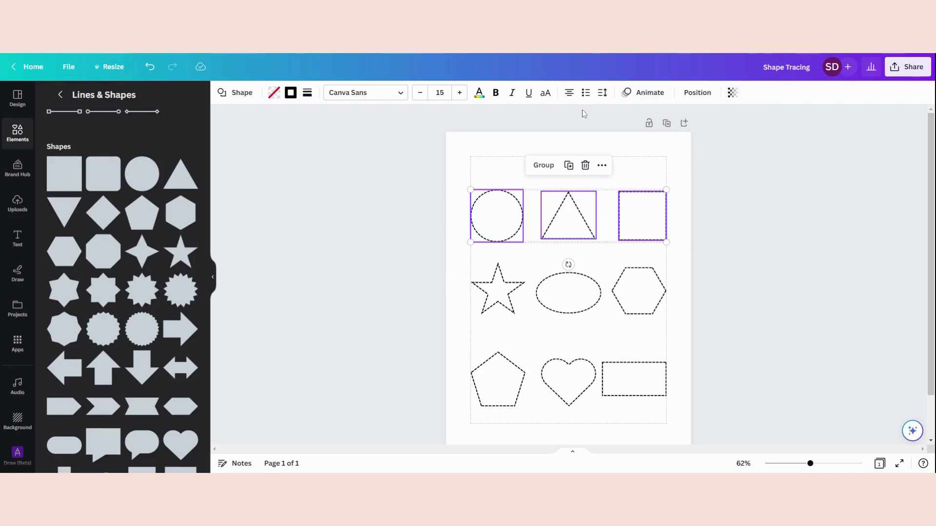
pyautogui.click(542, 166)
pyautogui.moveTo(460, 284); pyautogui.dragTo(695, 296)
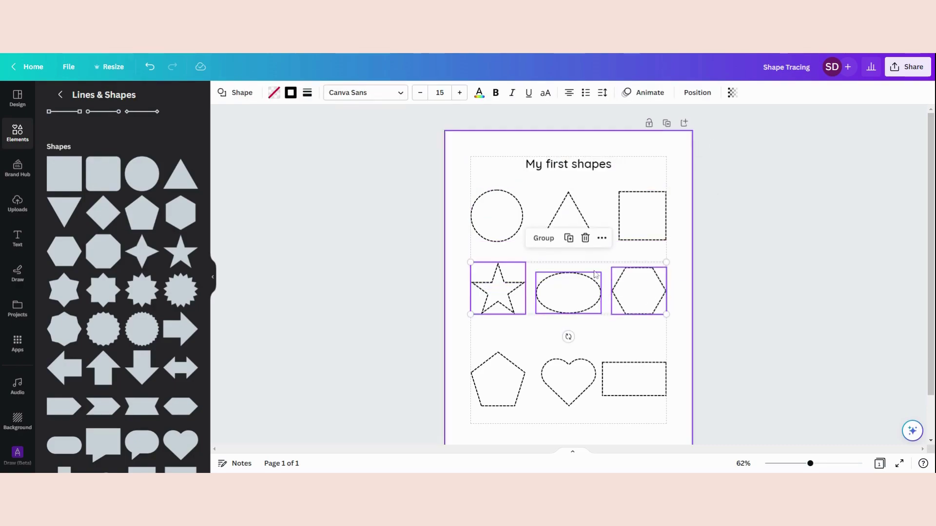
pyautogui.click(543, 236)
pyautogui.moveTo(459, 374); pyautogui.dragTo(692, 388)
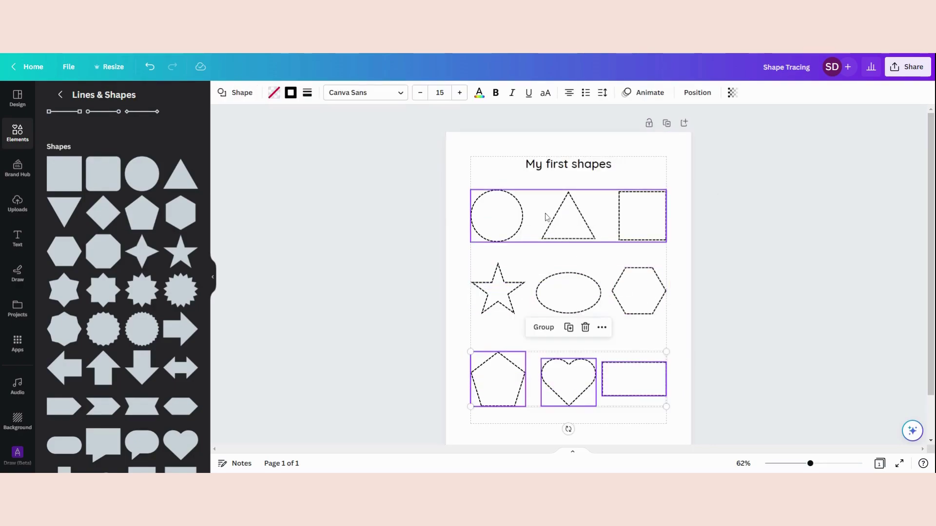
pyautogui.click(549, 336)
# Step: Space the three row groups evenly with Tidy up
pyautogui.moveTo(453, 380); pyautogui.dragTo(656, 242)
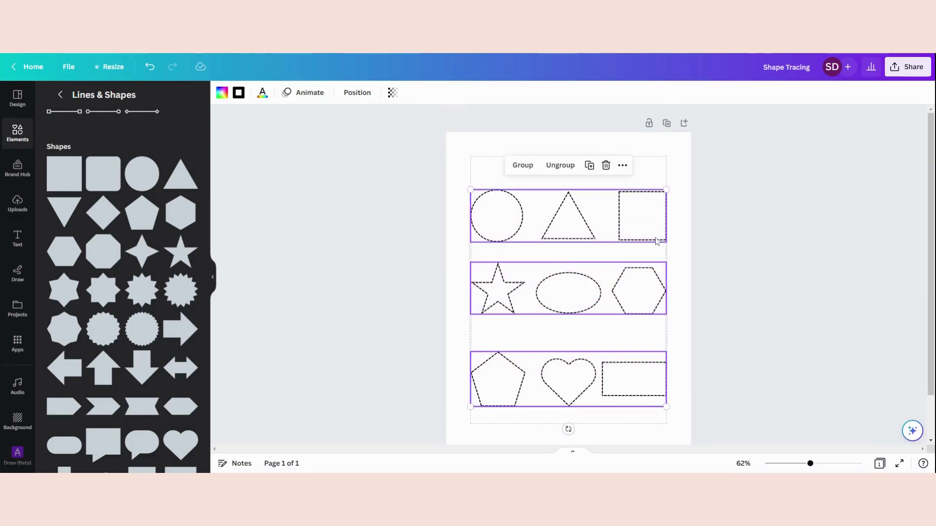
pyautogui.click(357, 96)
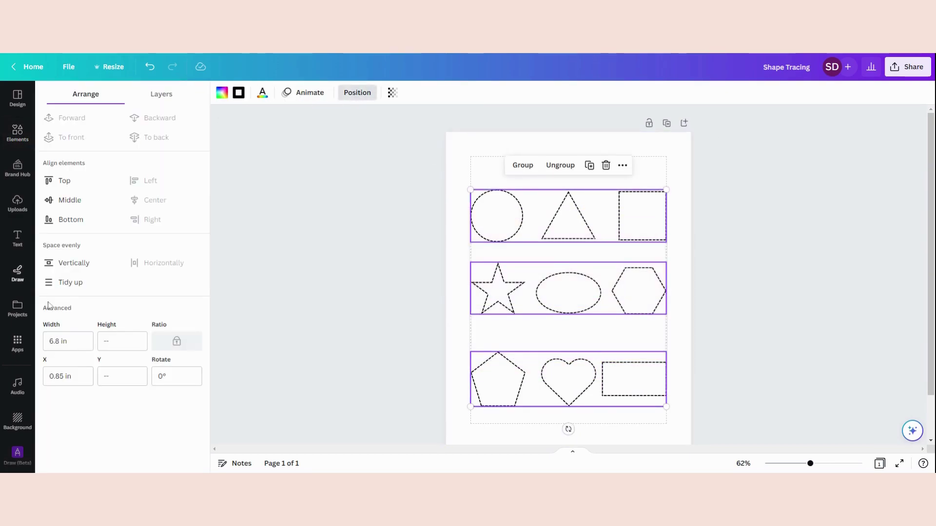
pyautogui.click(60, 285)
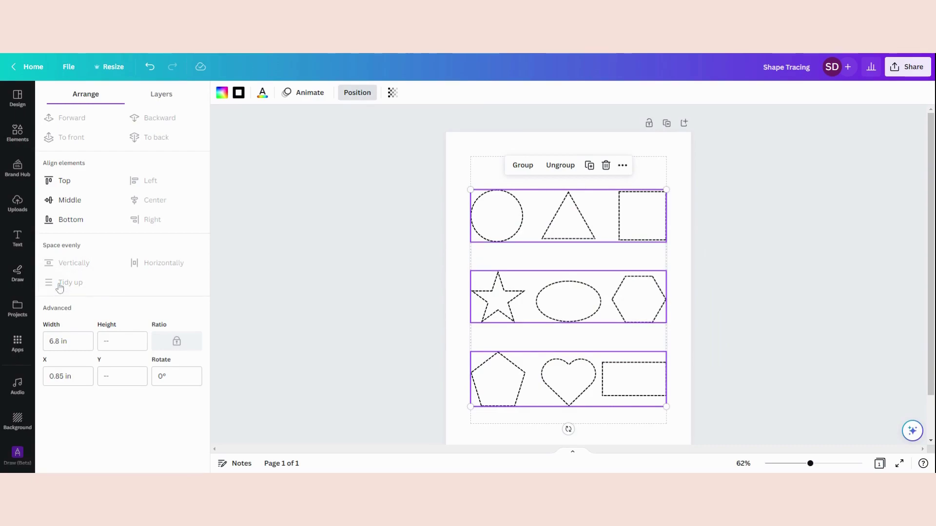
pyautogui.click(696, 281)
pyautogui.click(503, 264)
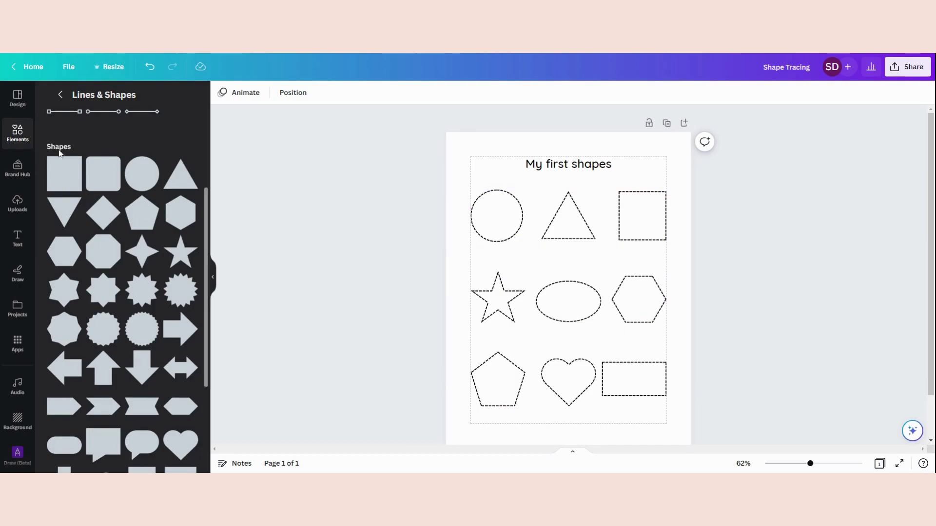
# Step: Add a title text box in the Quicksand font and shrink it into the gap between the circle and the star
pyautogui.click(17, 238)
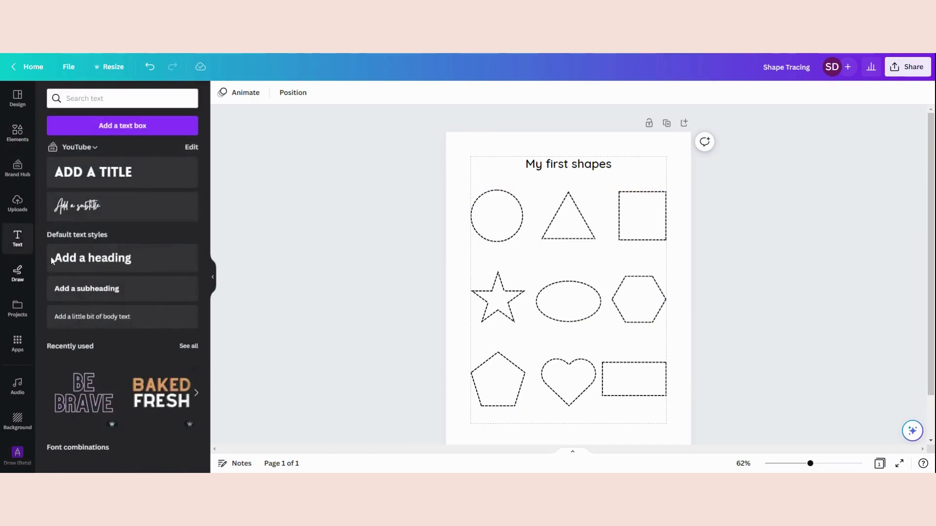
pyautogui.click(93, 172)
pyautogui.click(575, 288)
pyautogui.moveTo(615, 298); pyautogui.dragTo(482, 256)
pyautogui.click(256, 93)
pyautogui.click(98, 215)
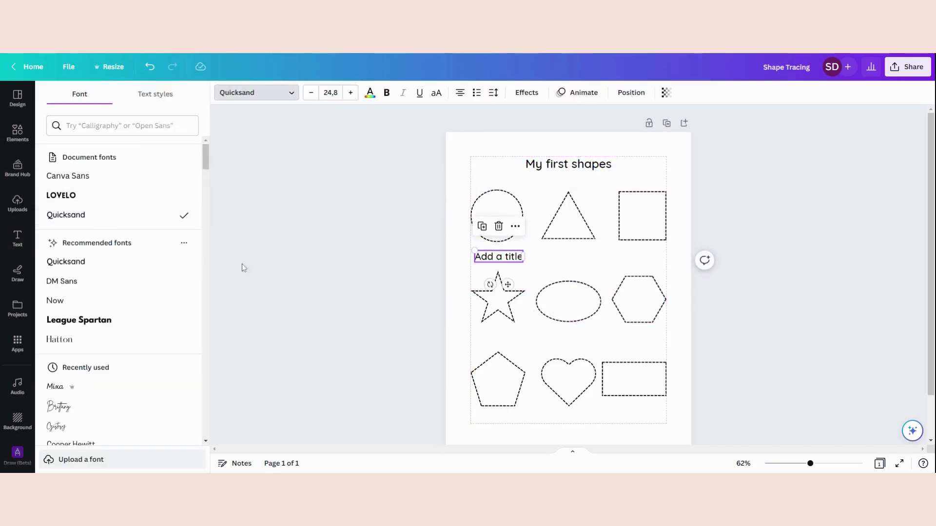
# Step: Change the new text to "circle" and center it just below the circle
pyautogui.click(499, 256)
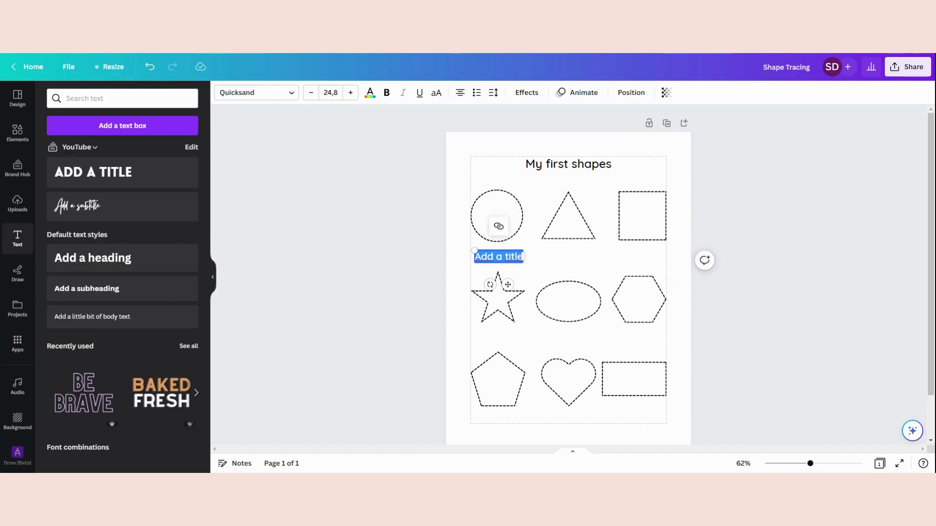
pyautogui.write('circle')
pyautogui.click(551, 266)
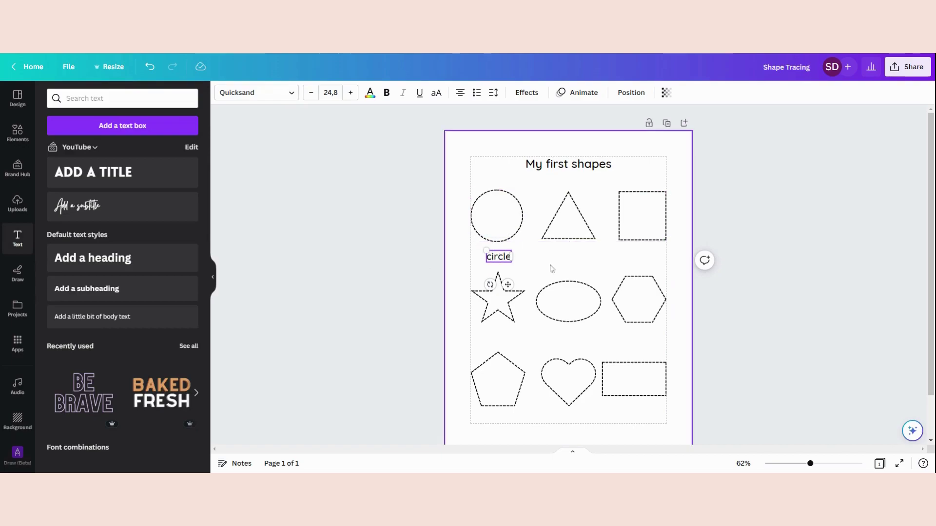
pyautogui.moveTo(502, 258); pyautogui.dragTo(500, 254)
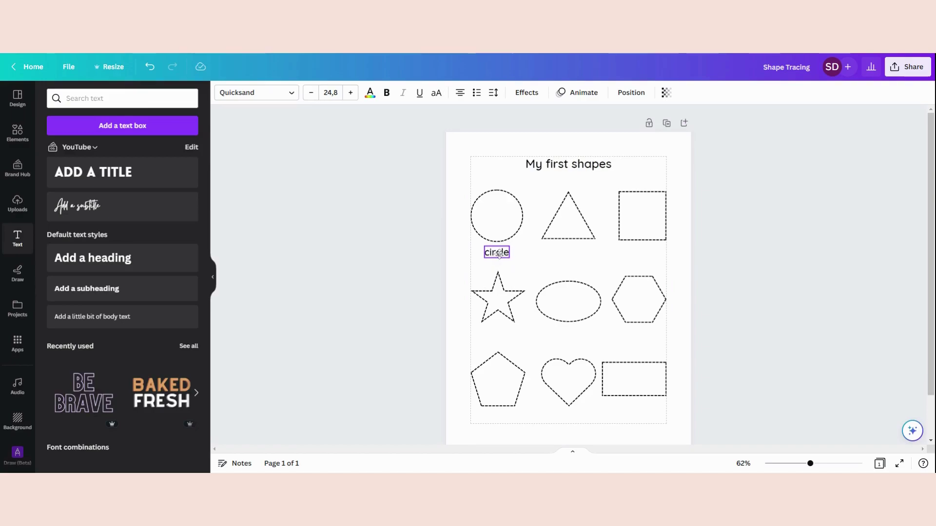
pyautogui.click(409, 258)
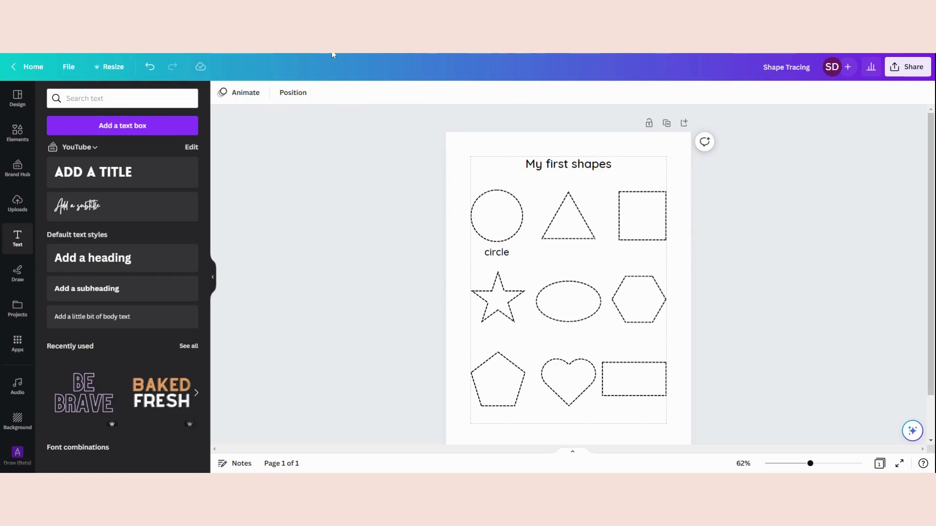
# Step: Set the "circle" label's font size to 14
pyautogui.hotkey('ctrl', 'z')
pyautogui.click(330, 93)
pyautogui.click(331, 93)
pyautogui.click(330, 93)
pyautogui.write('14')
pyautogui.press('Return')
pyautogui.press('Escape')
pyautogui.scroll(2, 568, 316)
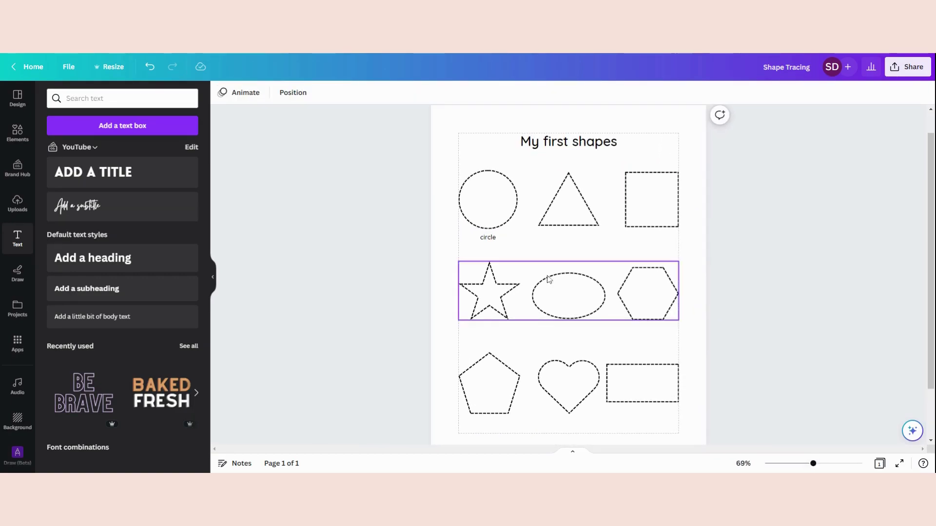
# Step: Set the "circle" label's font size to 16
pyautogui.click(490, 239)
pyautogui.click(331, 92)
pyautogui.click(331, 197)
# Step: Duplicate the "circle" label, center the copy below the triangle and change its text to "triangle"
pyautogui.hotkey('ctrl', 'd')
pyautogui.moveTo(490, 244); pyautogui.dragTo(566, 241)
pyautogui.doubleClick(568, 240)
pyautogui.write('triangle')
pyautogui.click(580, 252)
# Step: Duplicate the "triangle" label, place the copy centered below the square and change its text to "square"
pyautogui.click(569, 241)
pyautogui.hotkey('ctrl', 'd')
pyautogui.moveTo(576, 245); pyautogui.dragTo(652, 240)
pyautogui.doubleClick(649, 240)
pyautogui.write('square')
pyautogui.click(512, 328)
# Step: Place a copy of the "triangle" label centered below the star and change its text to "star"
pyautogui.click(568, 241)
pyautogui.hotkey('ctrl', 'd')
pyautogui.moveTo(566, 245); pyautogui.dragTo(488, 333)
pyautogui.doubleClick(489, 332)
pyautogui.write('star')
# Step: Place a copy of the "triangle" label centered below the oval and change its text to "oval"
pyautogui.click(569, 241)
pyautogui.hotkey('ctrl', 'd')
pyautogui.moveTo(571, 248); pyautogui.dragTo(568, 331)
pyautogui.doubleClick(568, 332)
pyautogui.write('oval')
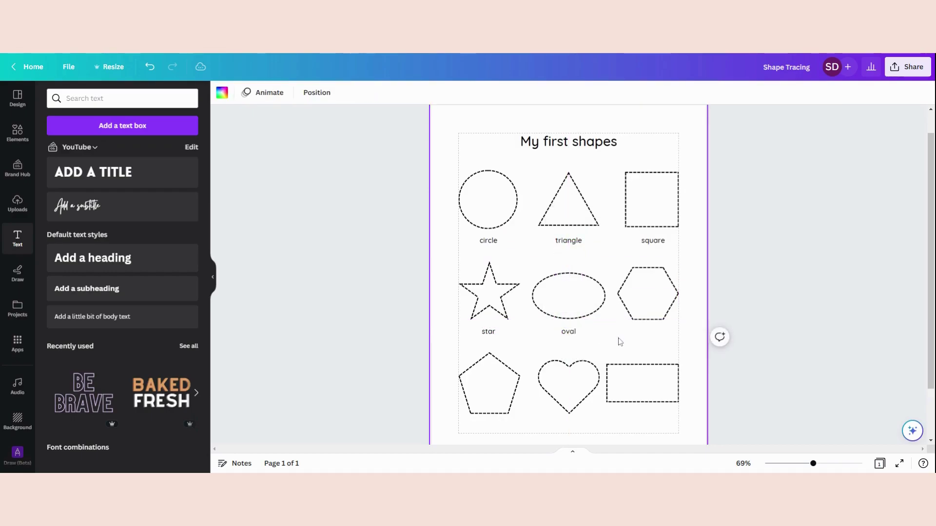
# Step: Place a copy of the "triangle" label centered below the hexagon and change its text to "hexagon"
pyautogui.hotkey('ctrl', 'd')
pyautogui.moveTo(576, 246); pyautogui.dragTo(653, 331)
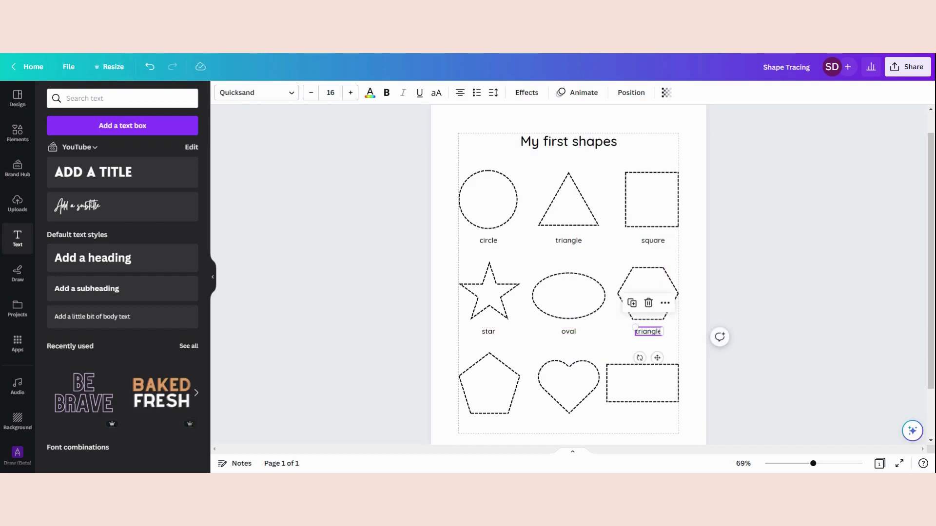
pyautogui.doubleClick(648, 332)
pyautogui.write('hexagon')
pyautogui.click(581, 349)
# Step: Place a copy of the "triangle" label centered below the pentagon and change its text to "pentagon"
pyautogui.click(568, 240)
pyautogui.moveTo(569, 241); pyautogui.dragTo(492, 423)
pyautogui.doubleClick(488, 425)
pyautogui.write('pentagon')
pyautogui.click(537, 431)
# Step: Place a copy of the "triangle" label centered below the heart and change its text to "heart"
pyautogui.click(568, 240)
pyautogui.moveTo(568, 241); pyautogui.dragTo(569, 429)
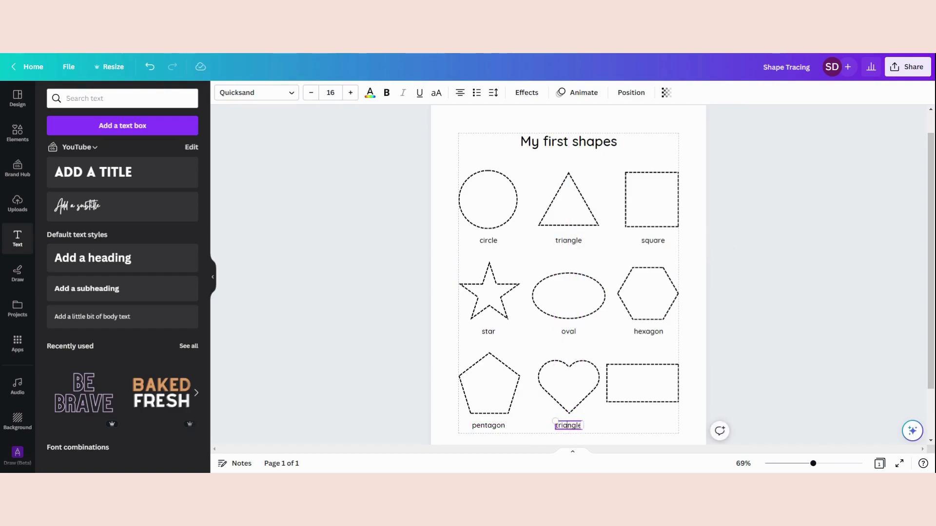
pyautogui.doubleClick(568, 427)
pyautogui.write('heart')
pyautogui.click(629, 432)
# Step: Place a copy of the "triangle" label centered below the rectangle and change its text to "rectangle"
pyautogui.click(569, 240)
pyautogui.moveTo(568, 240); pyautogui.dragTo(645, 429)
pyautogui.doubleClick(641, 426)
pyautogui.write('rectangle')
pyautogui.click(760, 391)
pyautogui.click(774, 333)
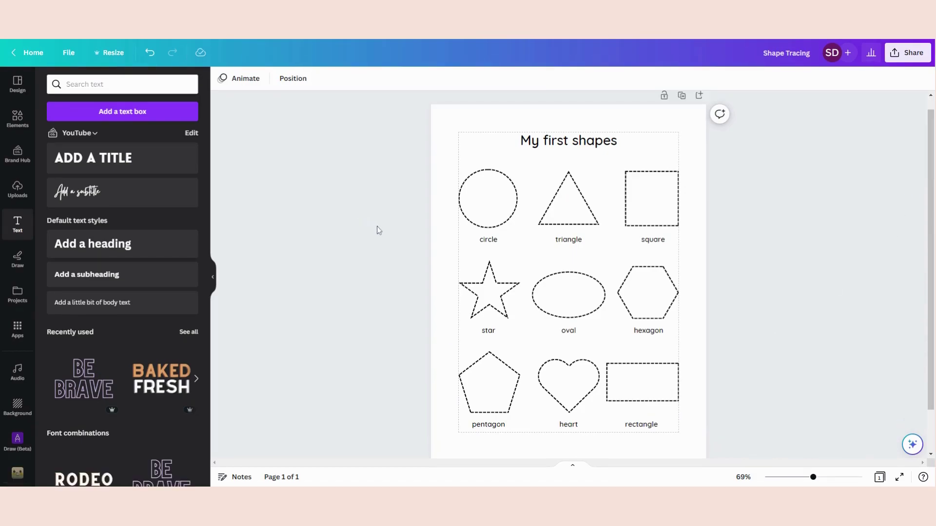
# Step: Add a blank second page after the "My first shapes" page
pyautogui.scroll(-1, 377, 227)
pyautogui.scroll(1, 658, 202)
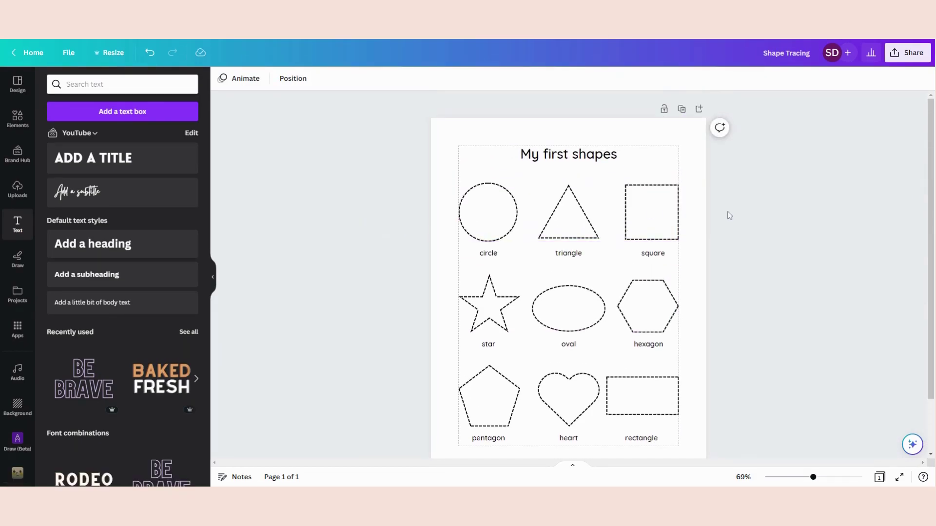
pyautogui.scroll(-1, 730, 215)
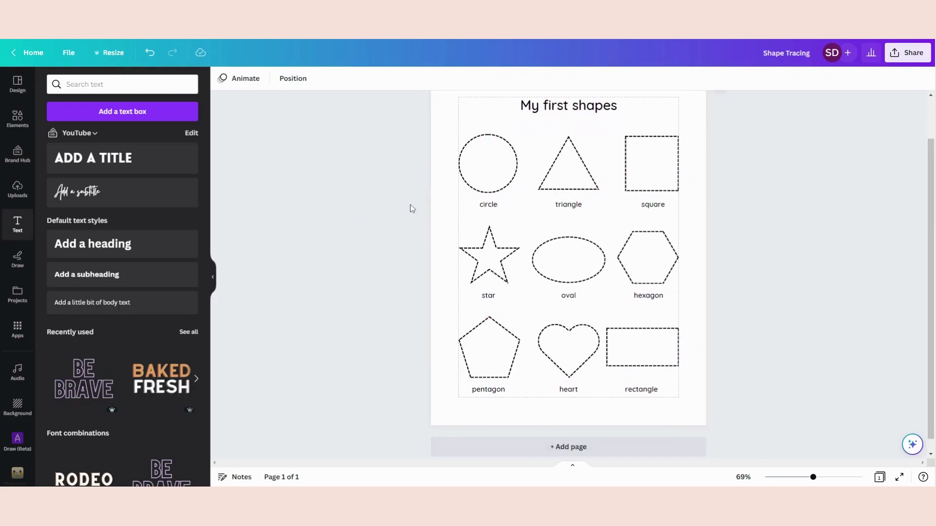
pyautogui.click(600, 455)
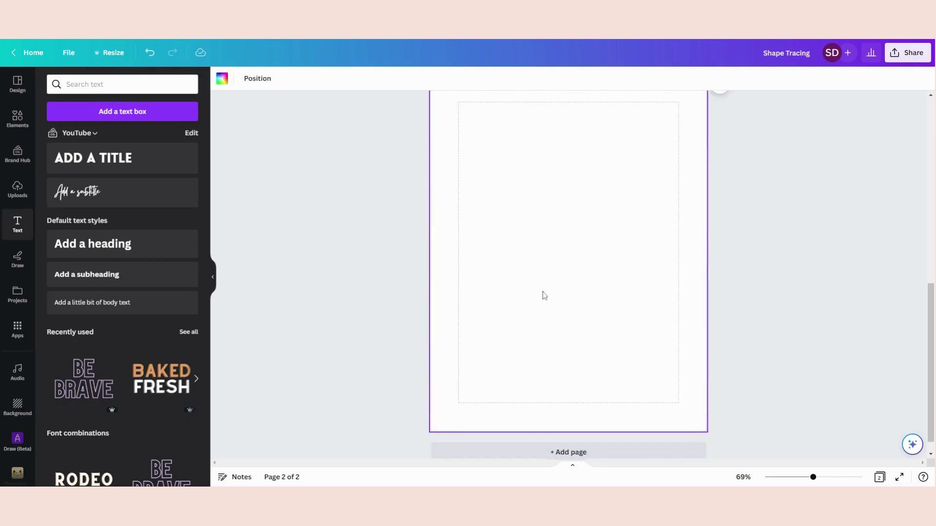
# Step: Add a title text box on page 2 in Quicksand at size 30, centered along the upper margin
pyautogui.click(103, 159)
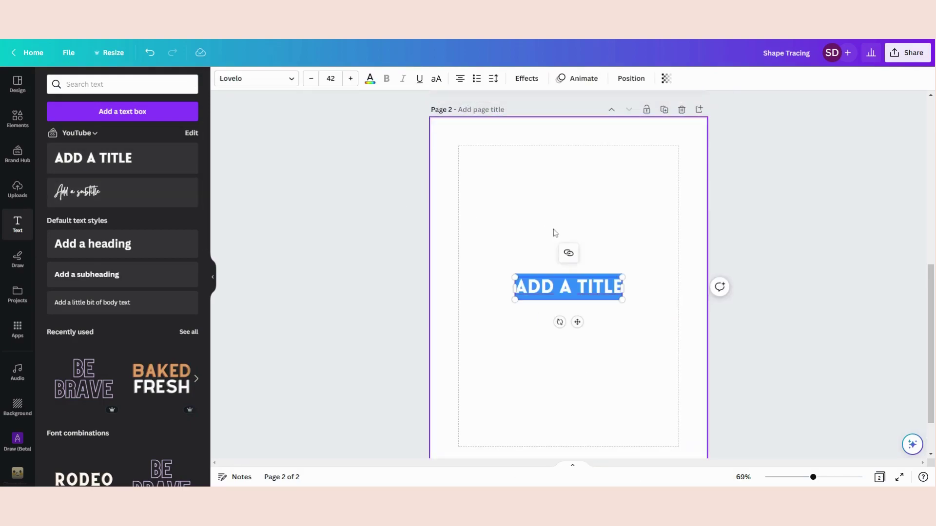
pyautogui.click(281, 81)
pyautogui.click(100, 201)
pyautogui.click(330, 79)
pyautogui.write('30')
pyautogui.press('Return')
pyautogui.click(541, 156)
pyautogui.moveTo(559, 288); pyautogui.dragTo(559, 152)
# Step: Change the page 2 title text to "Trace circles"
pyautogui.doubleClick(558, 154)
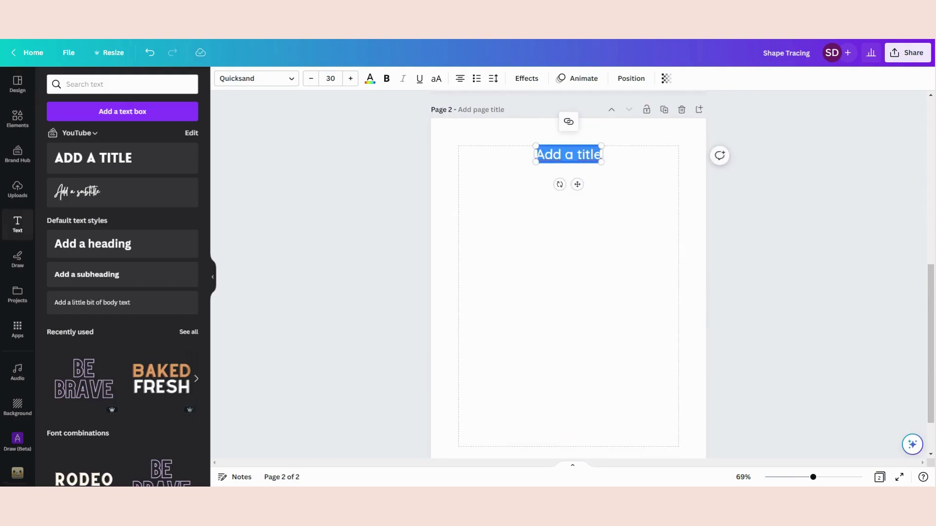
pyautogui.write('Tra')
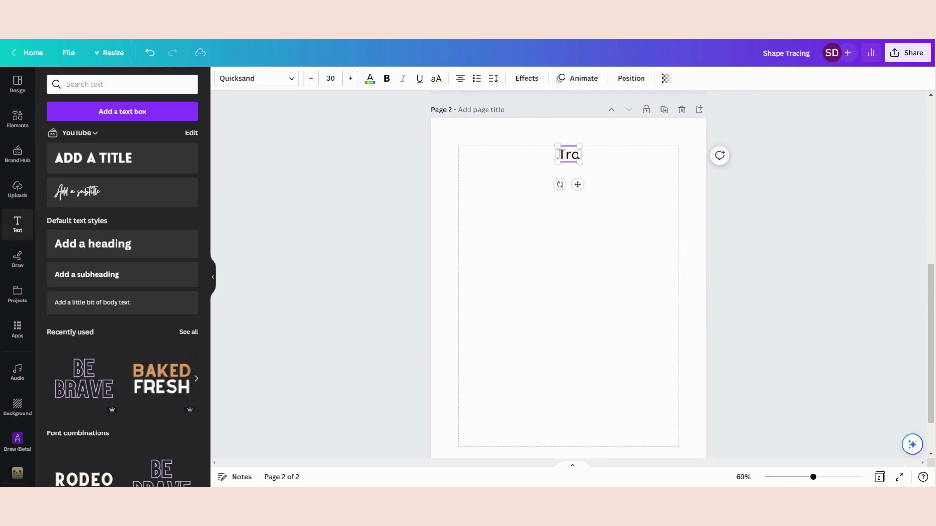
pyautogui.write('ce circles')
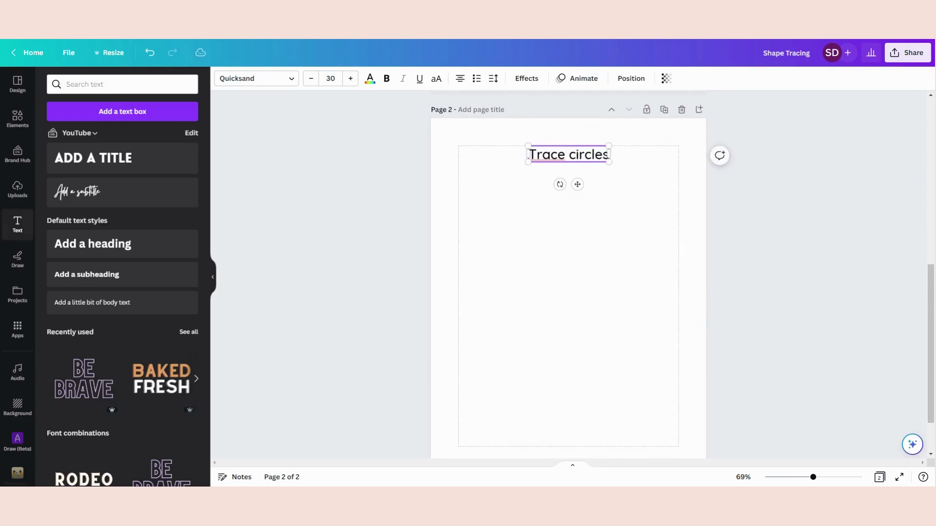
pyautogui.click(593, 338)
# Step: Copy the group of circle, triangle and square from page 1 onto page 2
pyautogui.scroll(5, 605, 322)
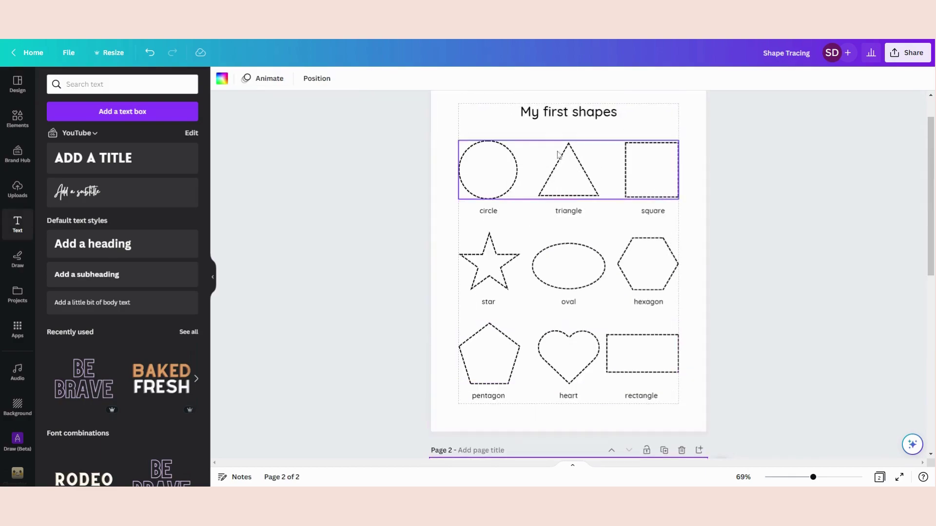
pyautogui.click(503, 172)
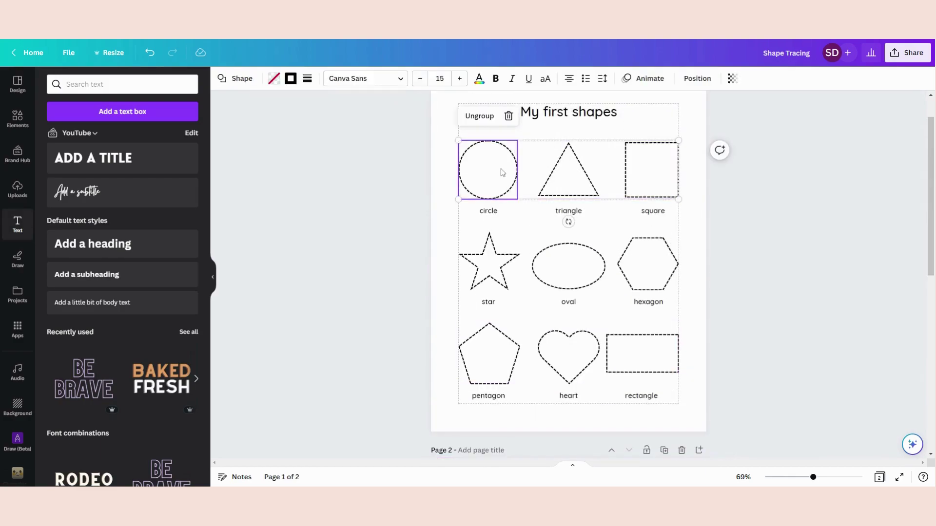
pyautogui.scroll(-6, 522, 203)
pyautogui.click(524, 291)
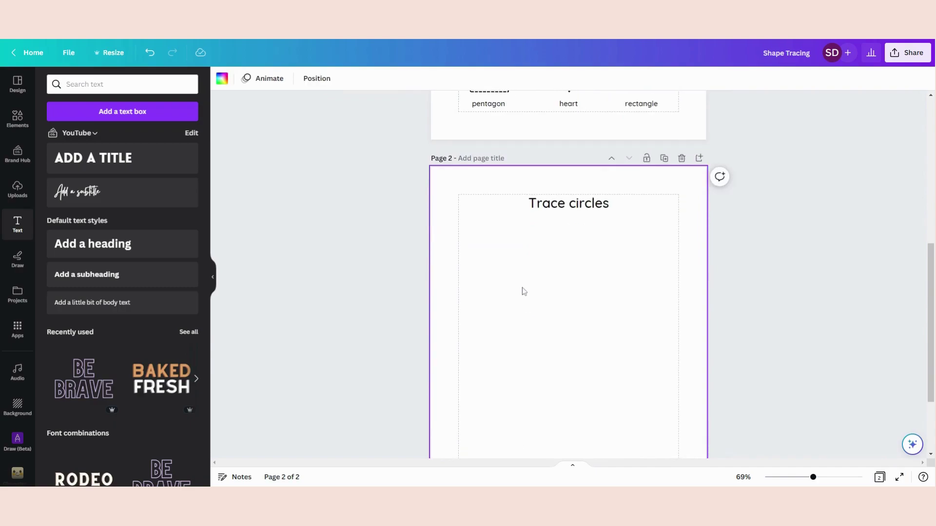
pyautogui.hotkey('ctrl', 'v')
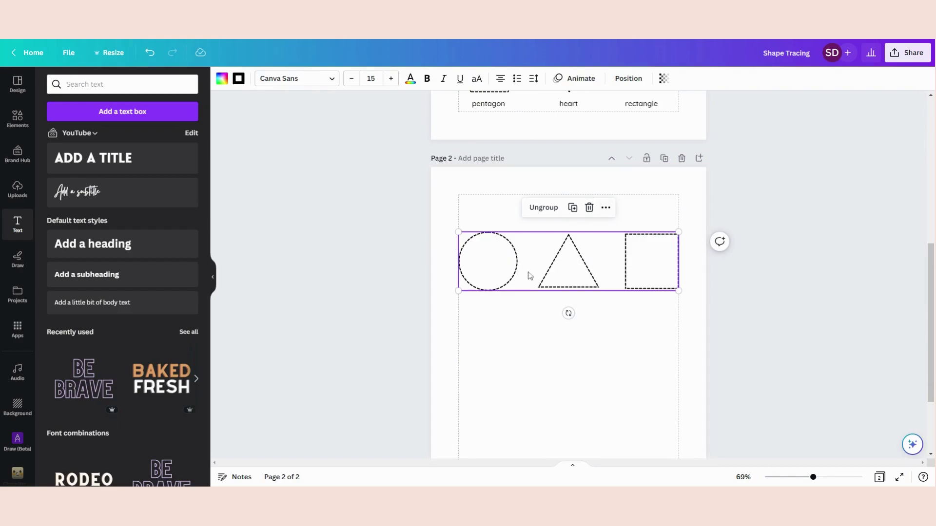
# Step: Ungroup the pasted row on page 2 and delete its triangle and square
pyautogui.click(543, 213)
pyautogui.click(605, 348)
pyautogui.moveTo(562, 327); pyautogui.dragTo(647, 224)
pyautogui.press('Delete')
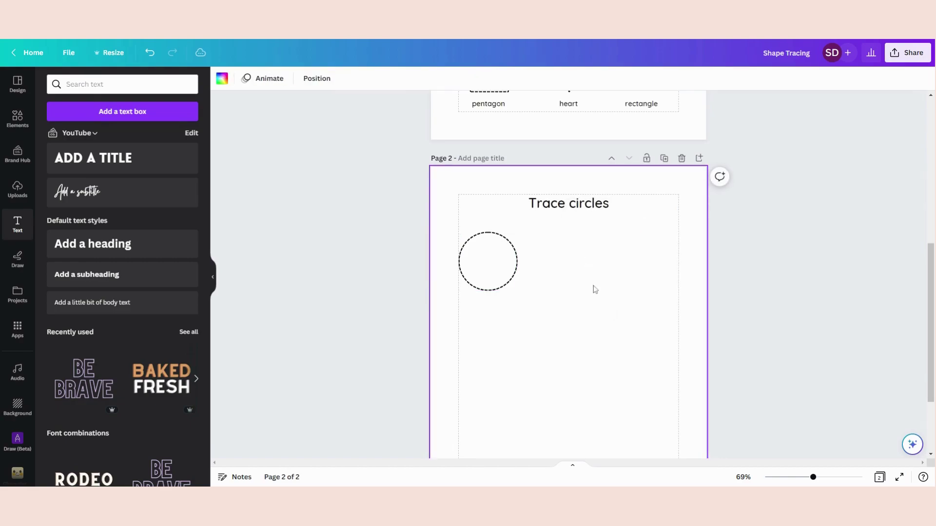
# Step: Paste three more dashed circles on page 2 and scatter them across the area below the title
pyautogui.scroll(-1, 594, 291)
pyautogui.hotkey('ctrl', 'v')
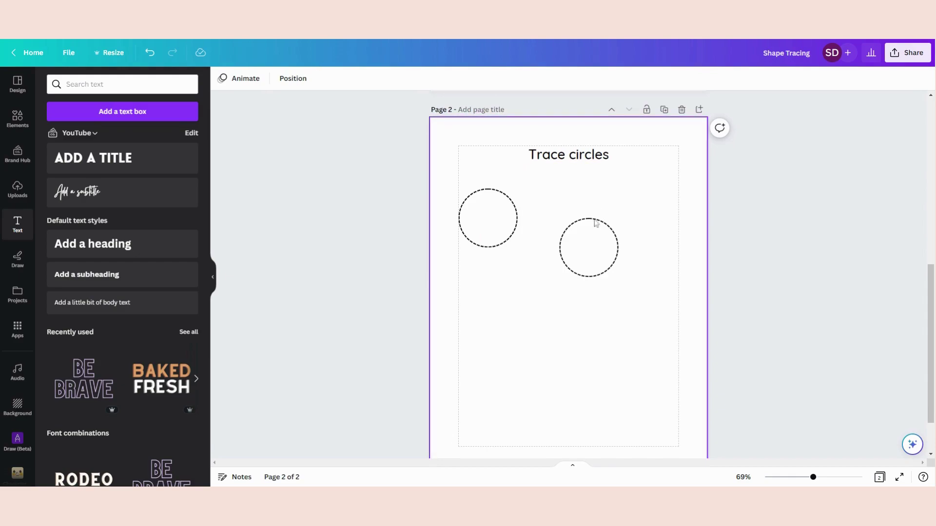
pyautogui.click(578, 330)
pyautogui.hotkey('ctrl', 'v')
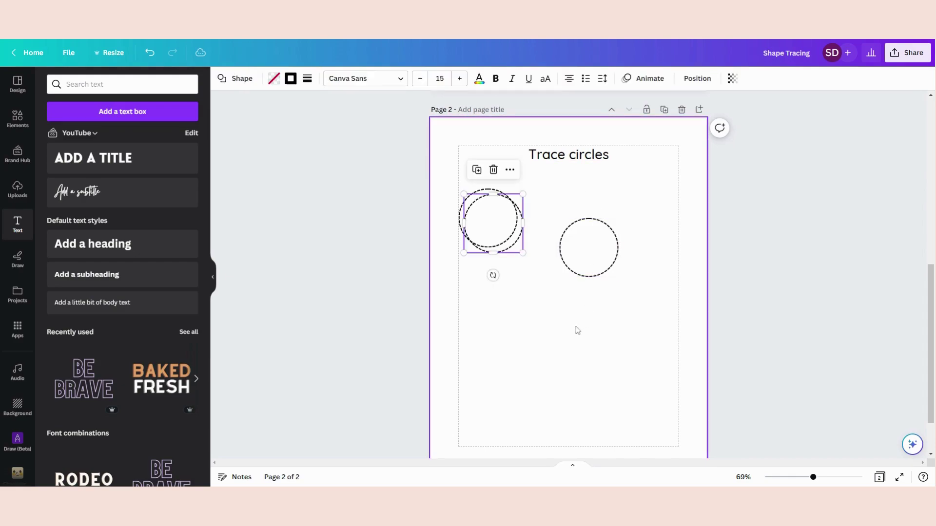
pyautogui.moveTo(499, 223); pyautogui.dragTo(516, 317)
pyautogui.hotkey('ctrl', 'v')
pyautogui.moveTo(506, 217); pyautogui.dragTo(631, 352)
pyautogui.moveTo(605, 241); pyautogui.dragTo(616, 235)
pyautogui.click(669, 375)
# Step: Select all four circles on page 2 and enlarge them together slightly
pyautogui.moveTo(654, 406); pyautogui.dragTo(455, 161)
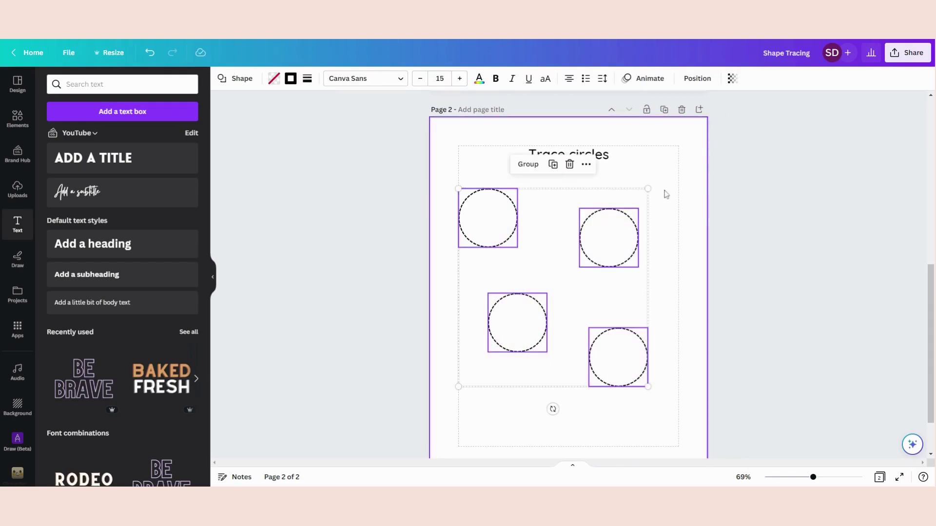
pyautogui.moveTo(648, 189); pyautogui.dragTo(691, 173)
pyautogui.click(581, 225)
# Step: Reposition the four enlarged circles so they sit inside the margins in a staggered layout below the title
pyautogui.moveTo(499, 196); pyautogui.dragTo(499, 232)
pyautogui.moveTo(624, 228); pyautogui.dragTo(610, 269)
pyautogui.moveTo(540, 326)
pyautogui.mouseDown()
pyautogui.moveTo(525, 339)
pyautogui.moveTo(548, 340)
pyautogui.mouseUp()
pyautogui.moveTo(627, 353); pyautogui.dragTo(617, 358)
pyautogui.click(543, 330)
pyautogui.moveTo(544, 330); pyautogui.dragTo(529, 323)
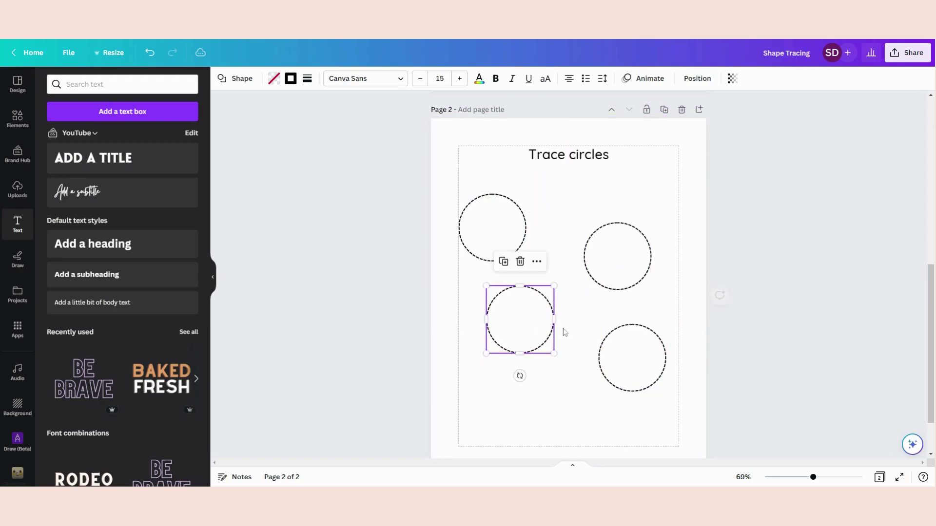
pyautogui.click(607, 324)
pyautogui.scroll(-1, 602, 317)
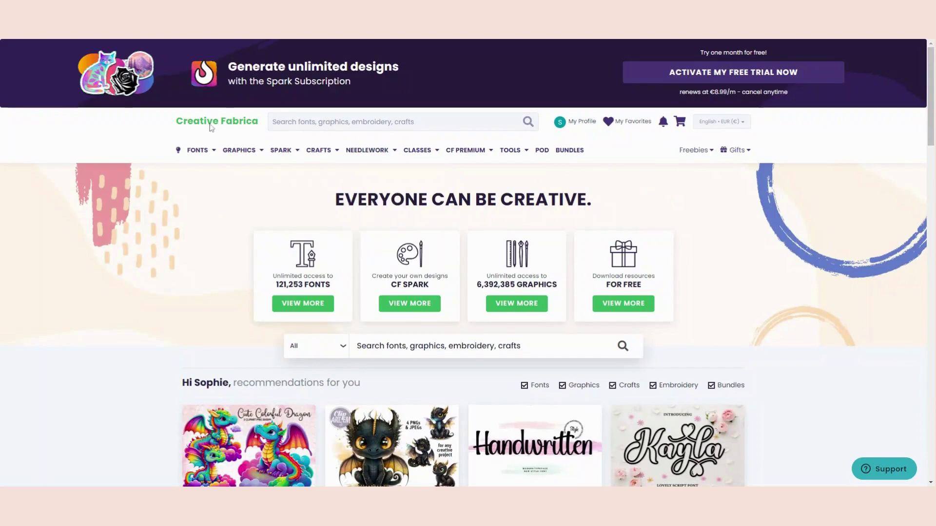
# Step: Switch to Creative Fabrica and search for "Doodle Cute Pond Animals Clipart"
pyautogui.moveTo(198, 150)
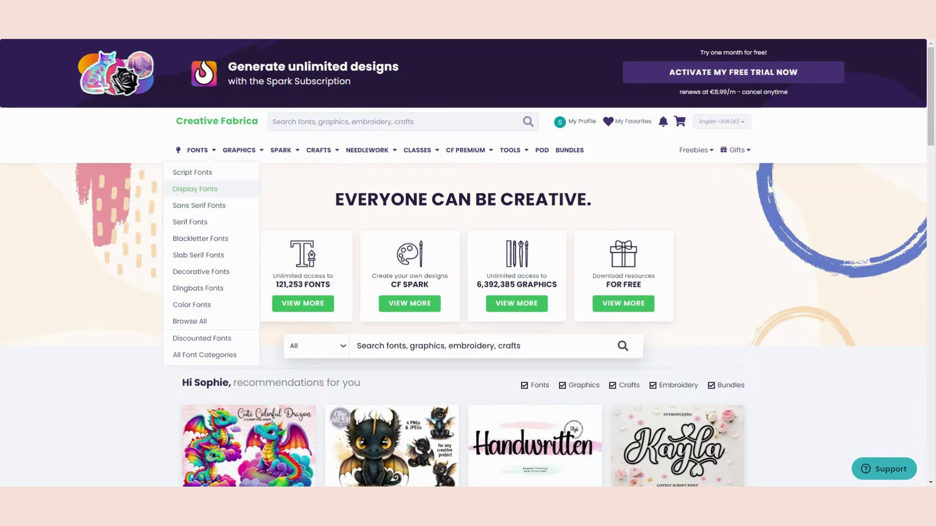
pyautogui.scroll(-1, 129, 220)
pyautogui.scroll(1, 133, 229)
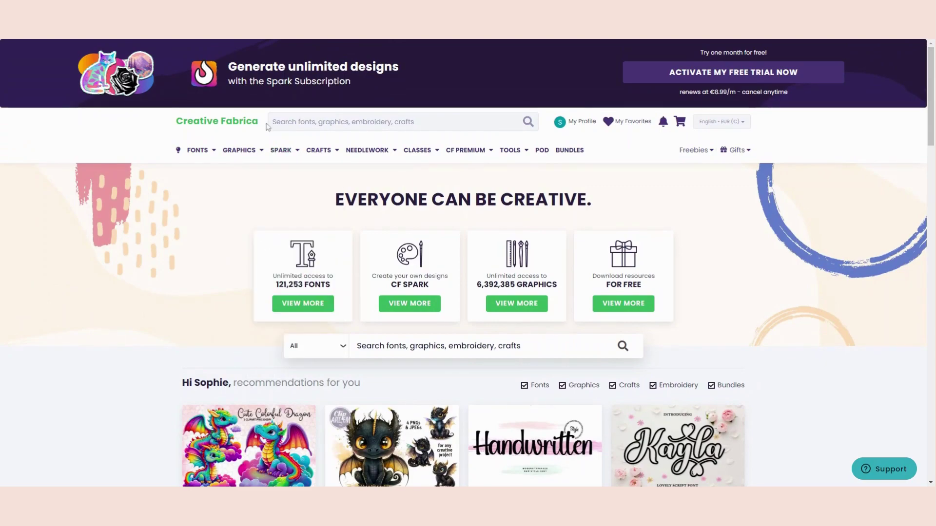
pyautogui.click(390, 122)
pyautogui.hotkey('ctrl', 'v')
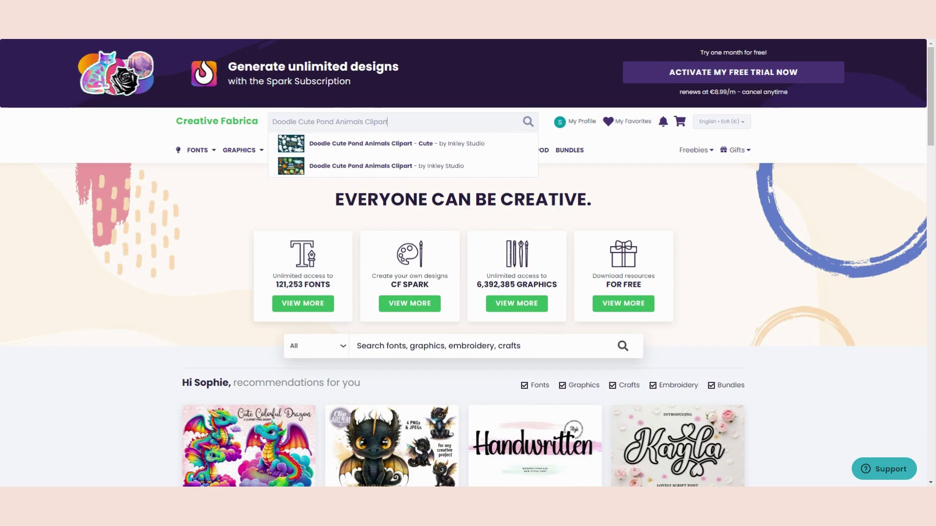
pyautogui.press('Return')
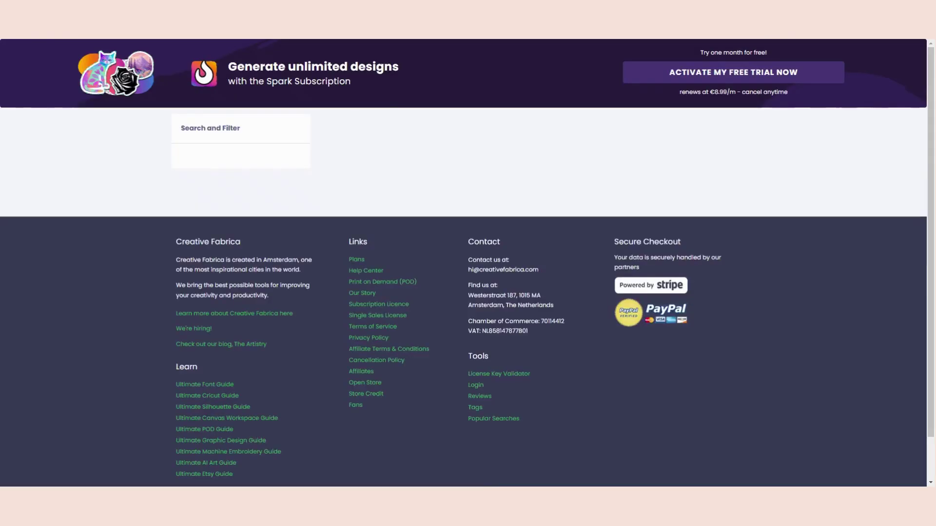
# Step: Open the uncolored "Doodle Cute Pond Animals Clipart - Cute" graphic and download it
pyautogui.scroll(-1, 390, 185)
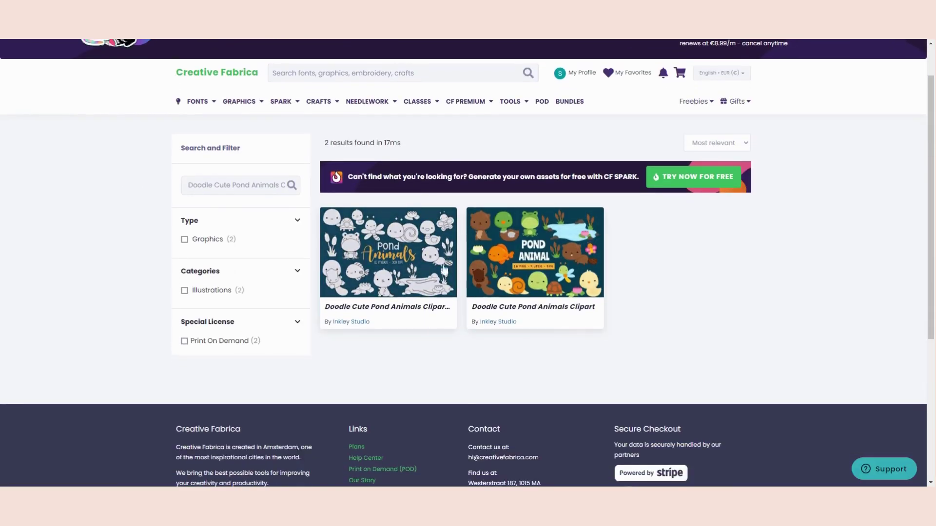
pyautogui.click(377, 264)
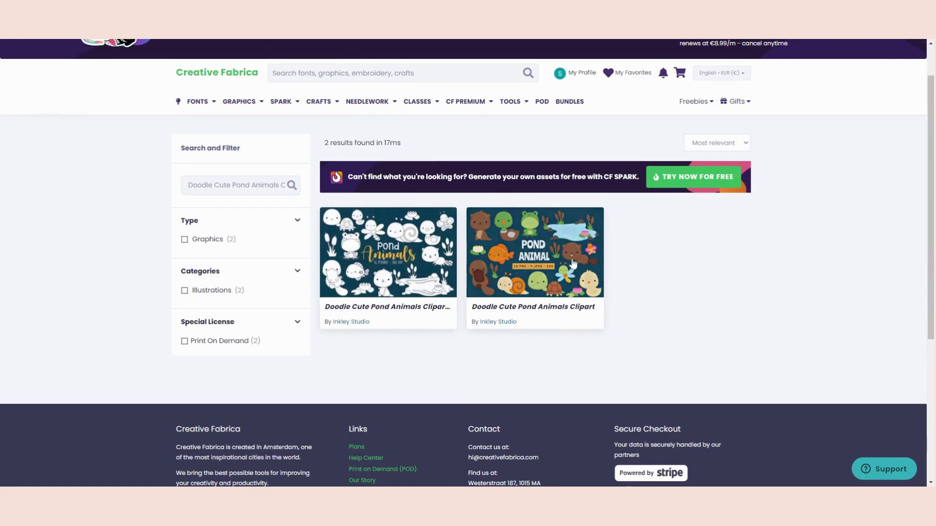
pyautogui.scroll(-2, 117, 224)
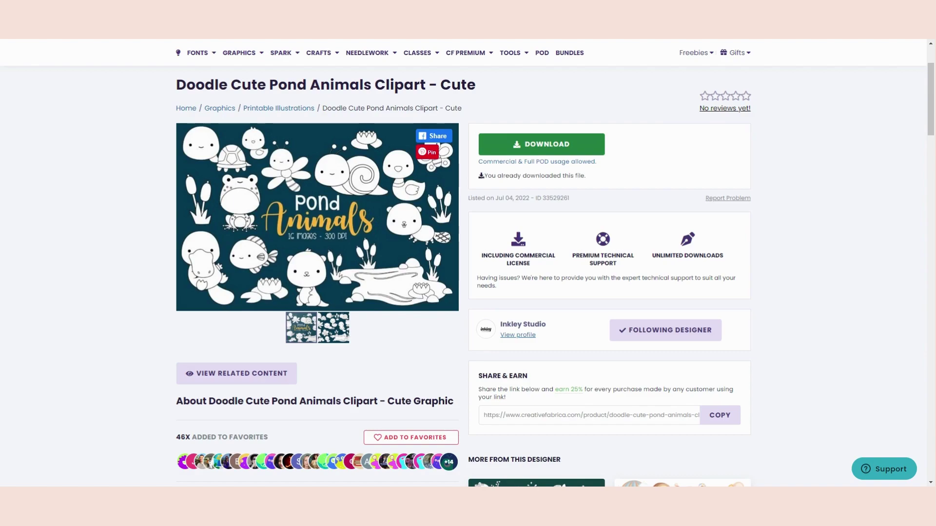
pyautogui.click(548, 146)
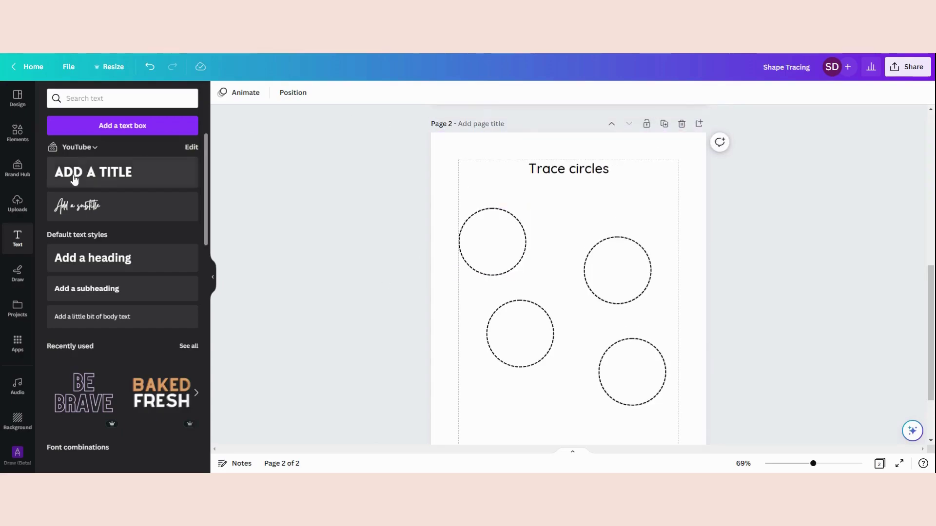
# Step: Switch back to Canva and upload the uncolored pond animal images
pyautogui.click(18, 209)
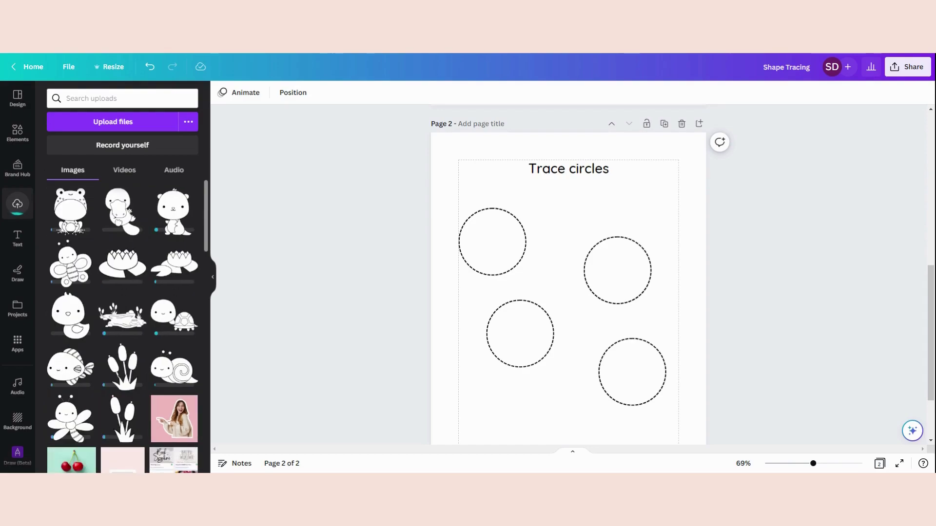
pyautogui.scroll(-1, 360, 300)
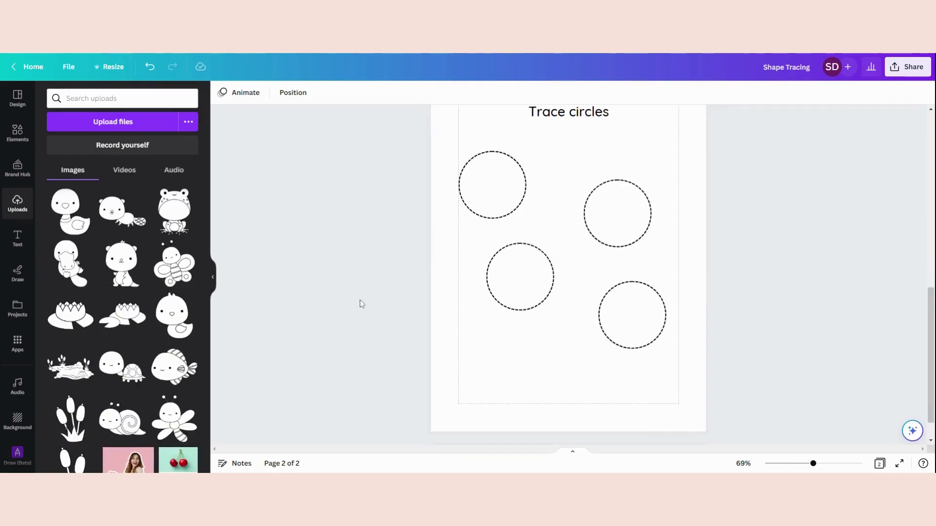
pyautogui.scroll(1, 360, 300)
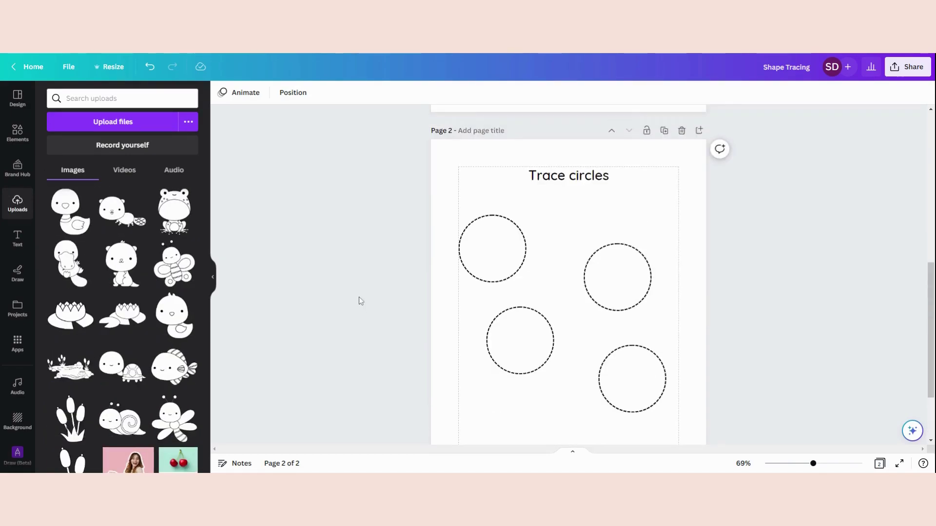
# Step: Insert the uploaded frog on page 2, resize it and fit it into the lower-left corner of the margins
pyautogui.click(174, 210)
pyautogui.scroll(-2, 560, 220)
pyautogui.moveTo(560, 194); pyautogui.dragTo(572, 235)
pyautogui.moveTo(664, 165); pyautogui.dragTo(585, 241)
pyautogui.scroll(2, 683, 268)
# Step: Rearrange the four circles around the frog: two near the title, one mid-page and one beside the frog
pyautogui.moveTo(520, 283); pyautogui.dragTo(552, 241)
pyautogui.moveTo(636, 225); pyautogui.dragTo(650, 186)
pyautogui.moveTo(507, 198); pyautogui.dragTo(507, 188)
pyautogui.moveTo(560, 247); pyautogui.dragTo(577, 243)
pyautogui.moveTo(629, 328); pyautogui.dragTo(631, 353)
pyautogui.moveTo(594, 266); pyautogui.dragTo(602, 266)
pyautogui.click(829, 320)
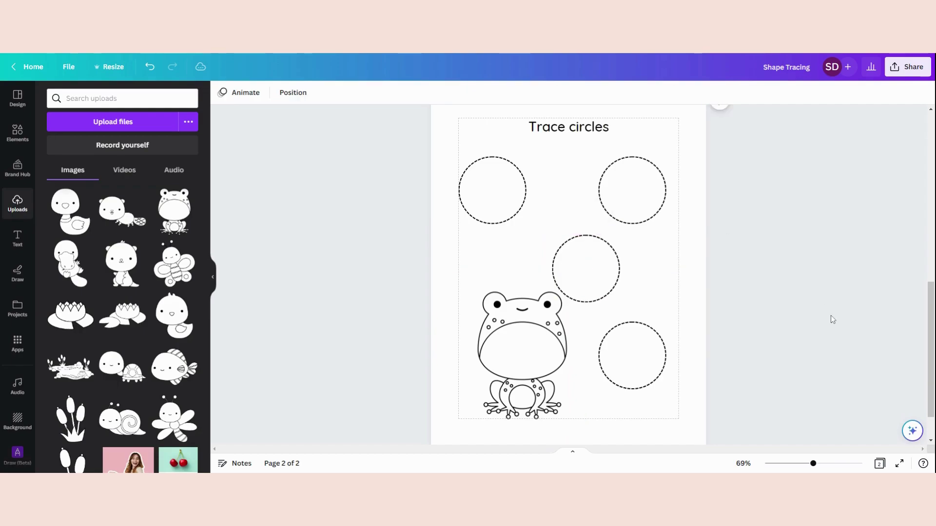
# Step: Nudge the middle circle slightly up and the upper-left circle slightly down and inward
pyautogui.click(607, 262)
pyautogui.moveTo(493, 185); pyautogui.dragTo(502, 192)
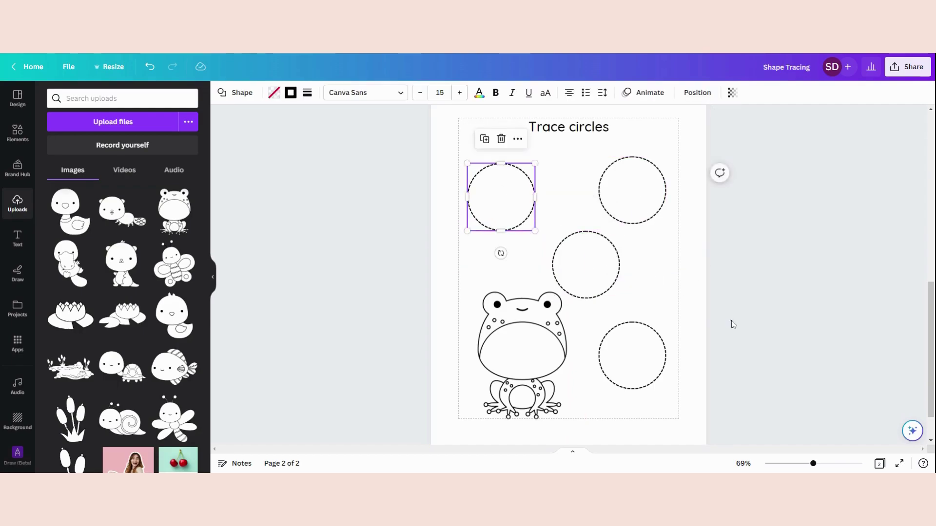
pyautogui.click(609, 312)
pyautogui.click(540, 335)
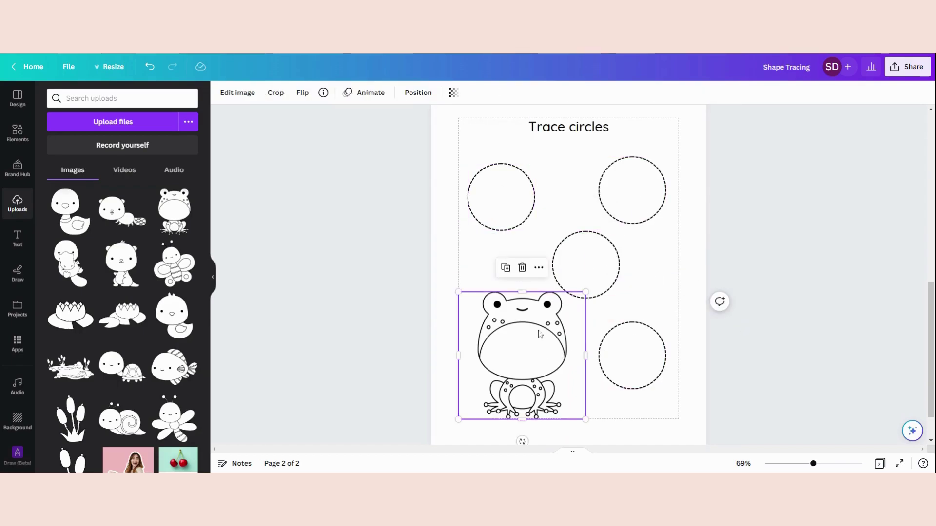
# Step: Deselect the frog and review the Trace circles page layout alongside the My first shapes page
pyautogui.click(832, 246)
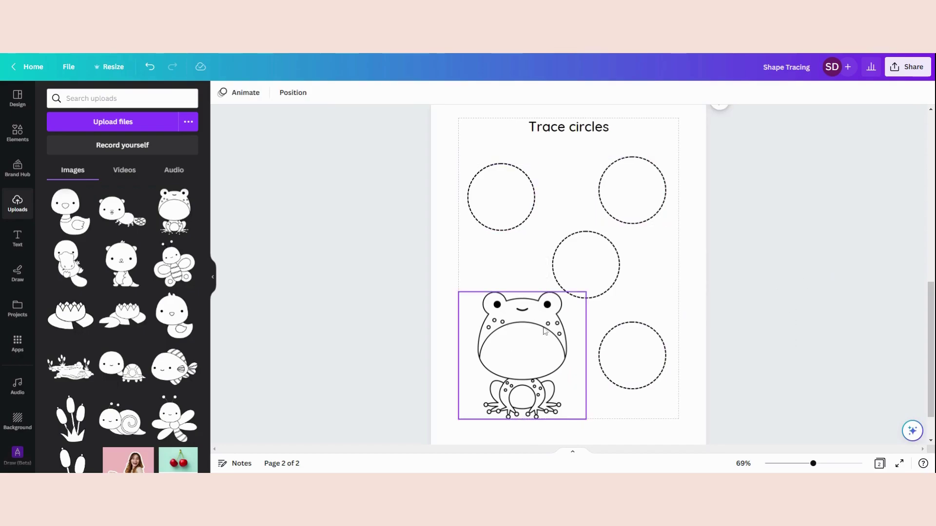
pyautogui.scroll(3, 851, 343)
pyautogui.scroll(-1, 826, 359)
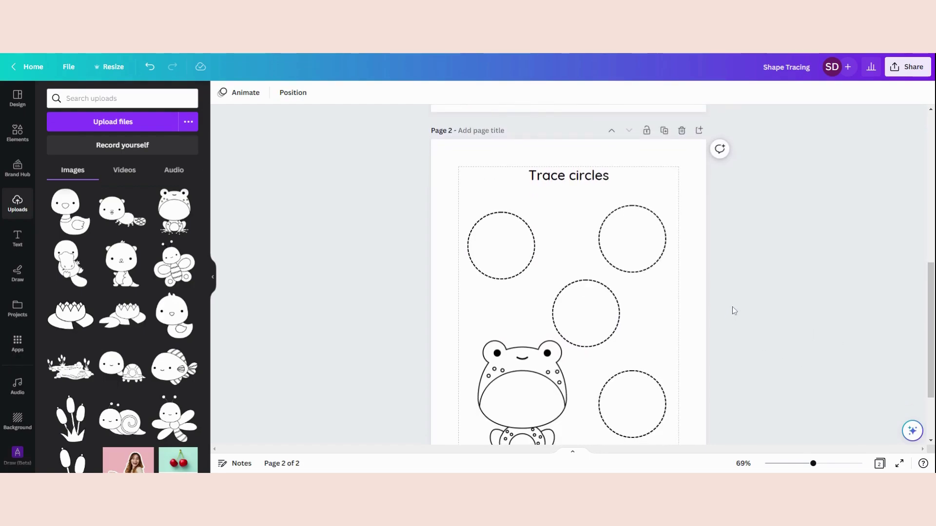
pyautogui.scroll(-1, 733, 306)
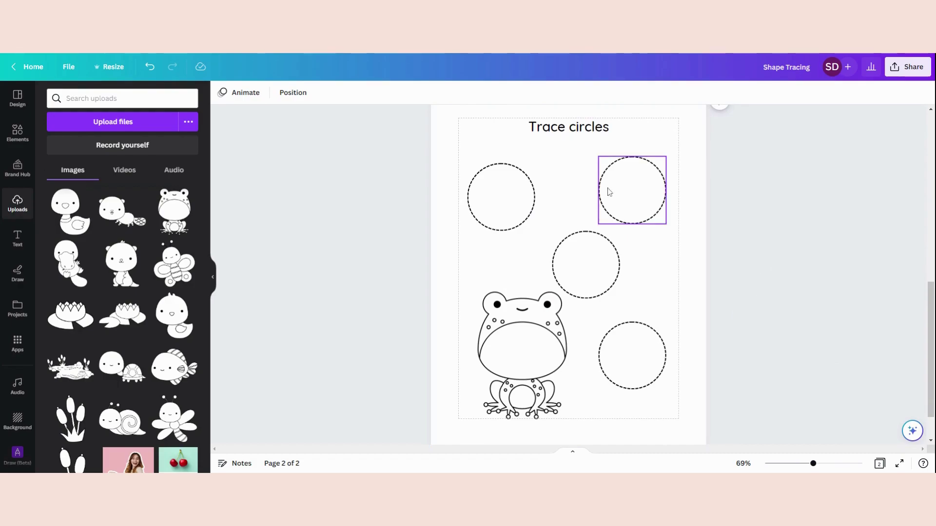
pyautogui.scroll(5, 778, 311)
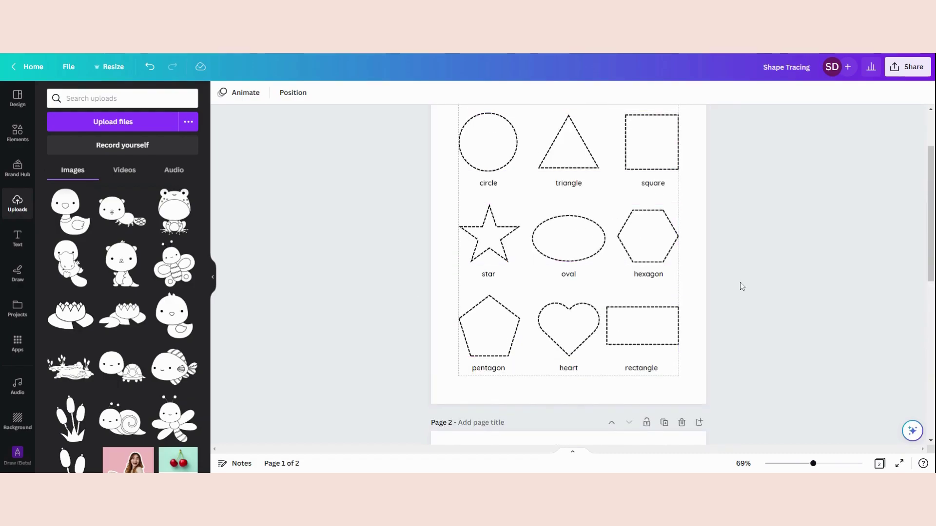
pyautogui.scroll(-3, 738, 284)
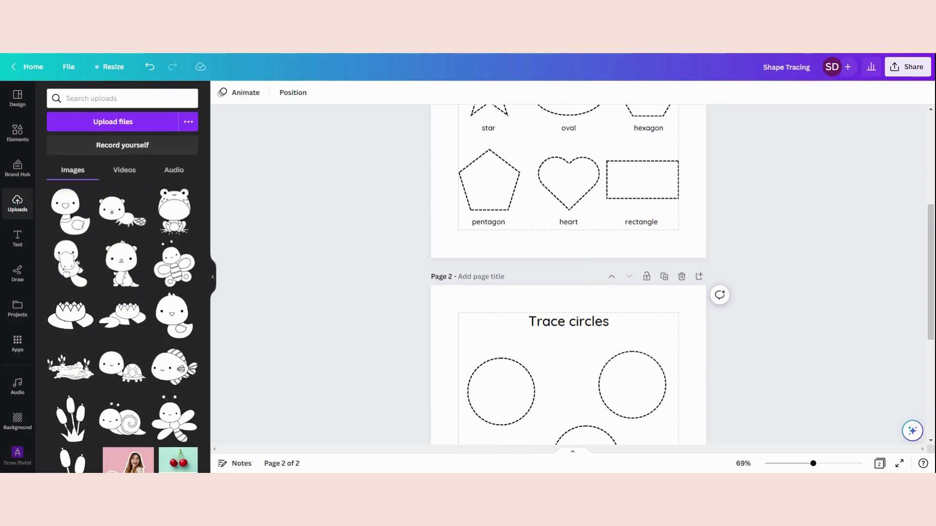
pyautogui.scroll(-3, 743, 286)
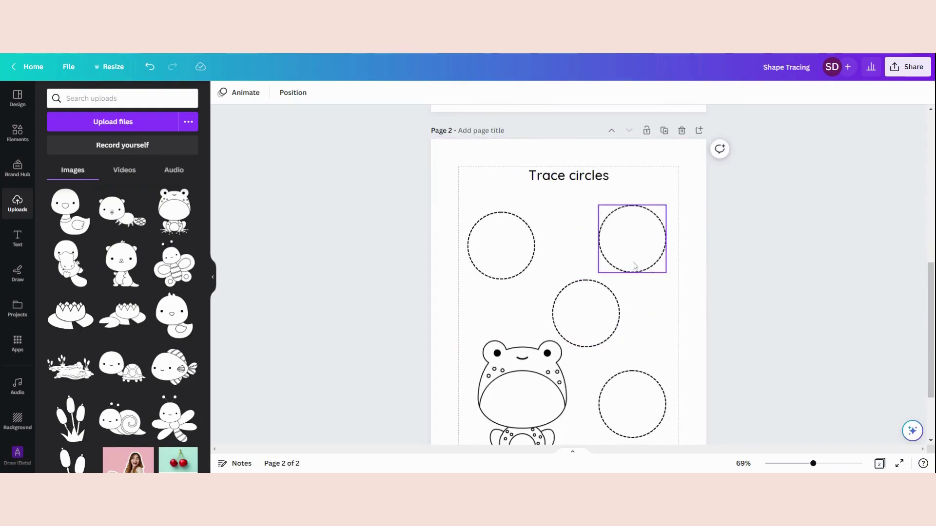
pyautogui.scroll(-1, 719, 277)
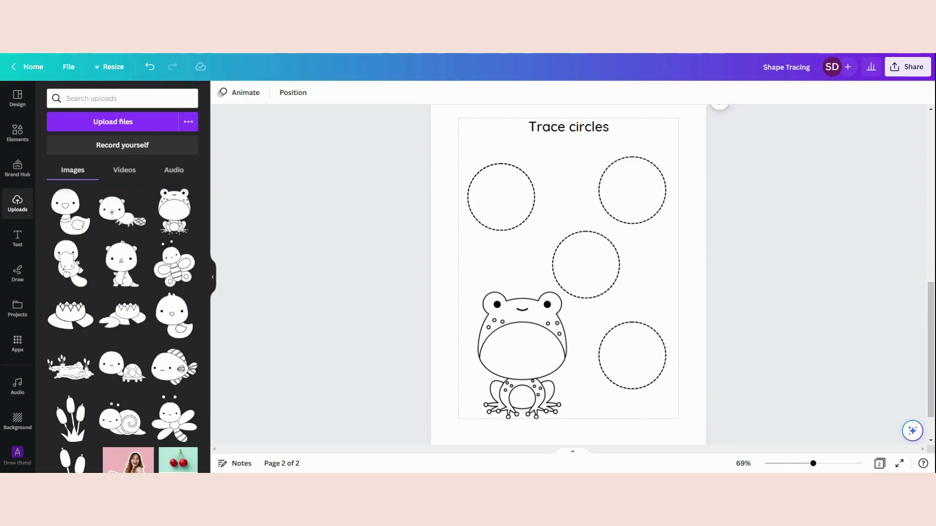
pyautogui.scroll(-1, 751, 299)
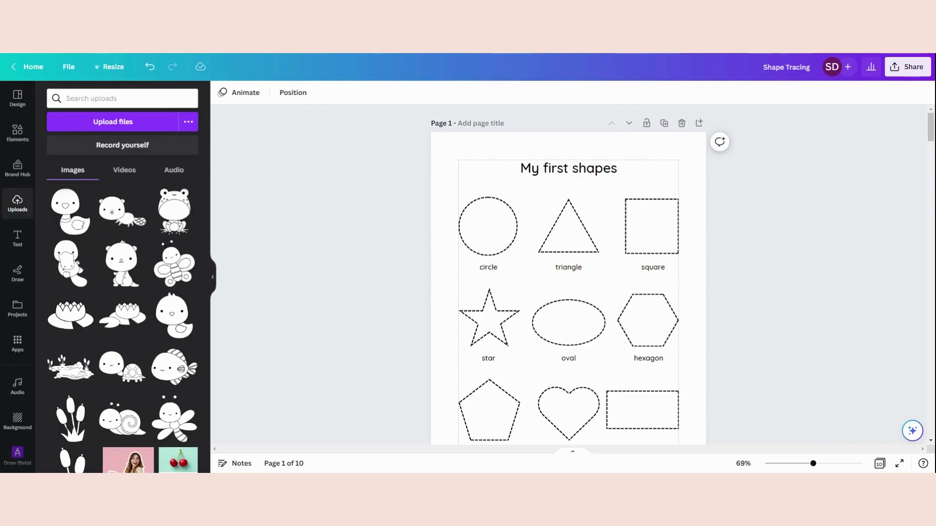
# Step: Review every worksheet page from My first shapes to Trace rectangles, including in the all-pages grid overview, and return to the first page
pyautogui.scroll(-10, 789, 271)
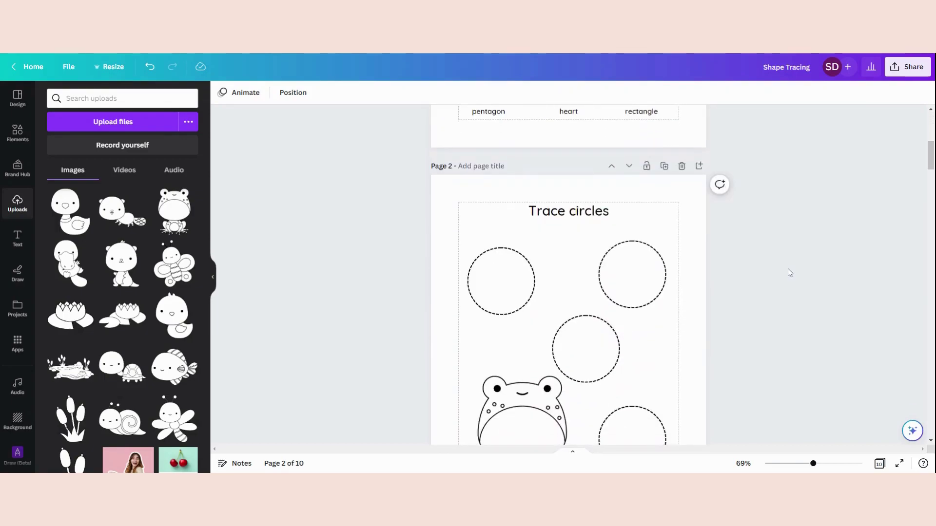
pyautogui.scroll(-7, 834, 215)
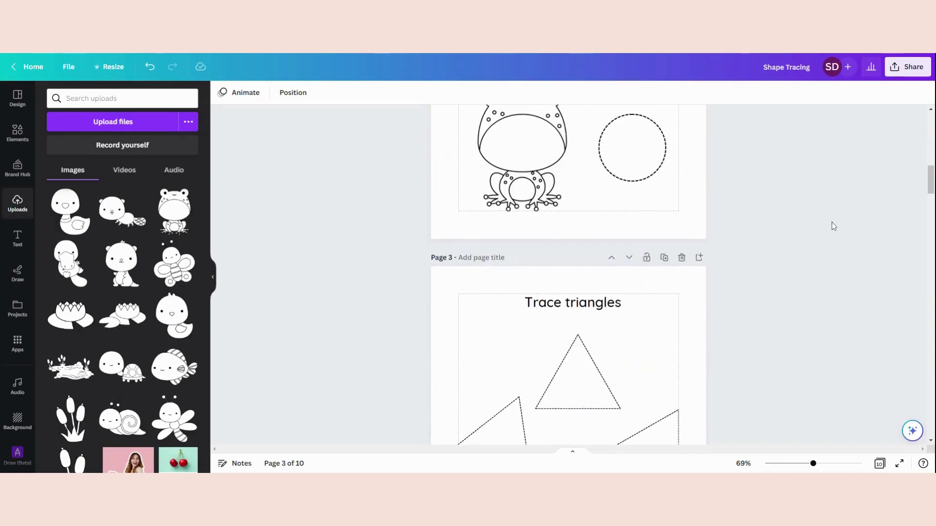
pyautogui.scroll(-7, 834, 227)
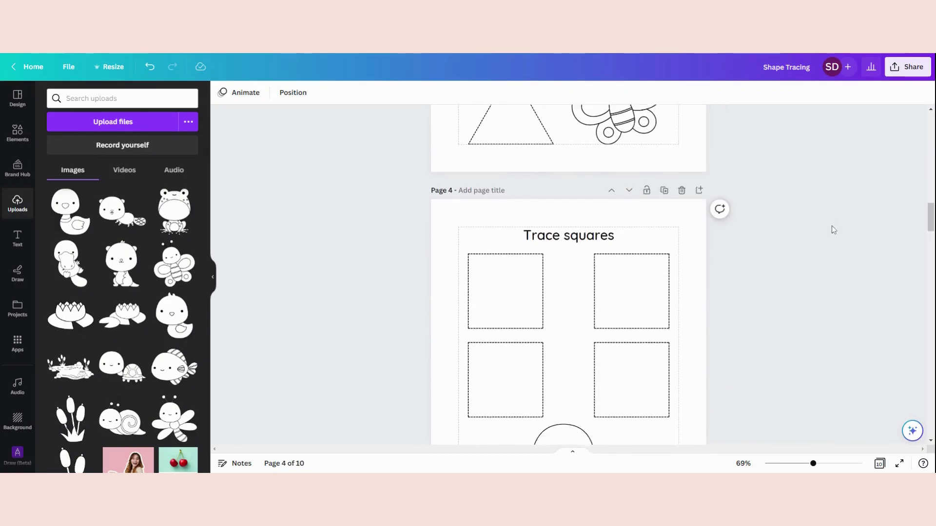
pyautogui.scroll(-8, 834, 230)
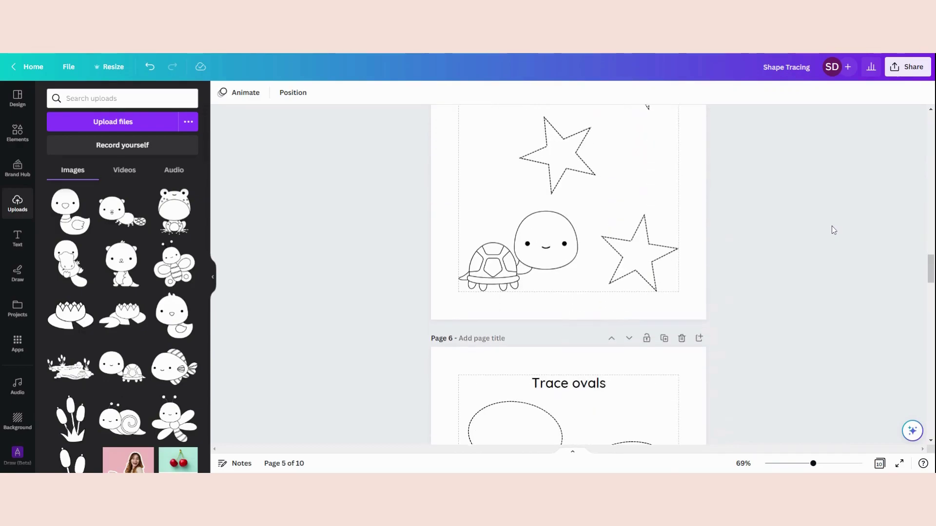
pyautogui.scroll(-8, 835, 230)
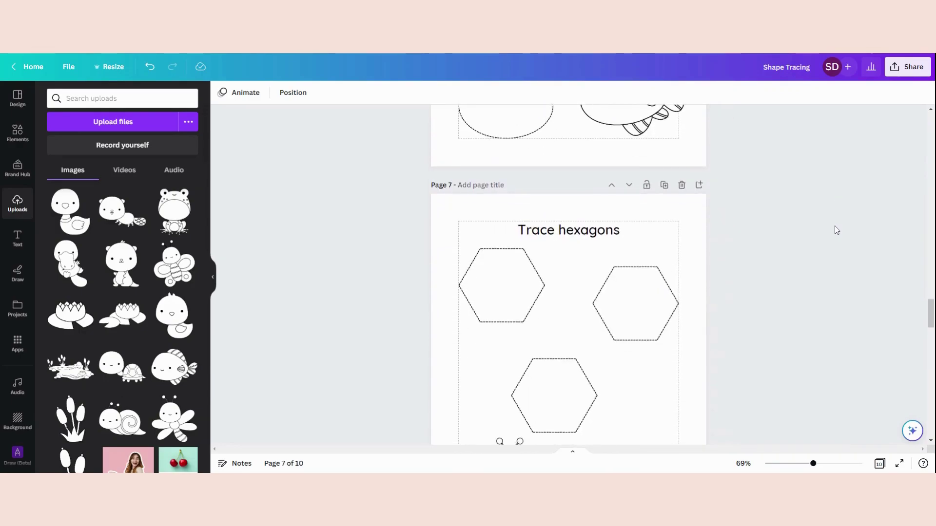
pyautogui.scroll(-8, 837, 230)
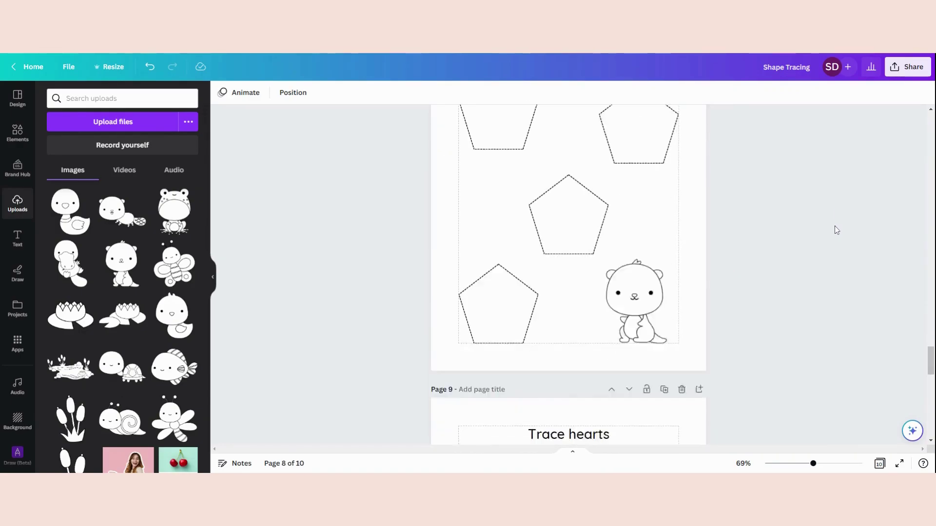
pyautogui.scroll(-8, 837, 230)
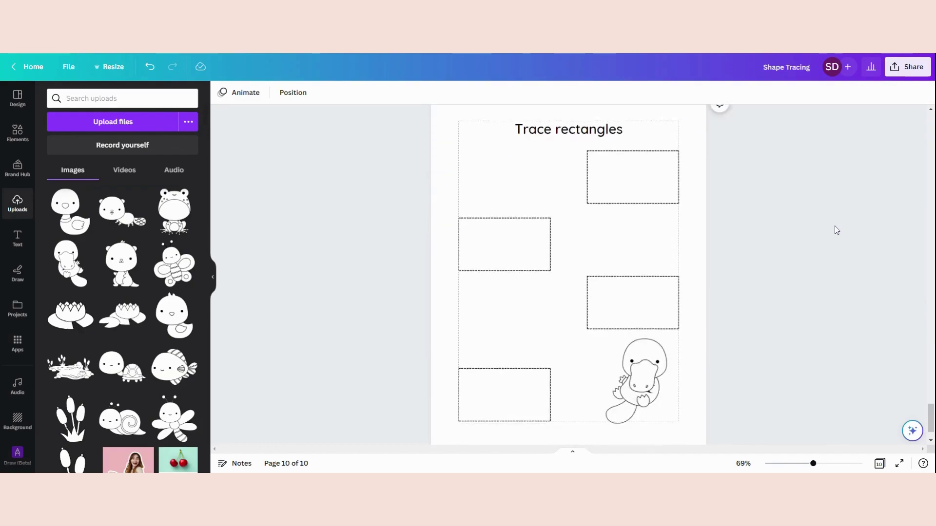
pyautogui.click(879, 465)
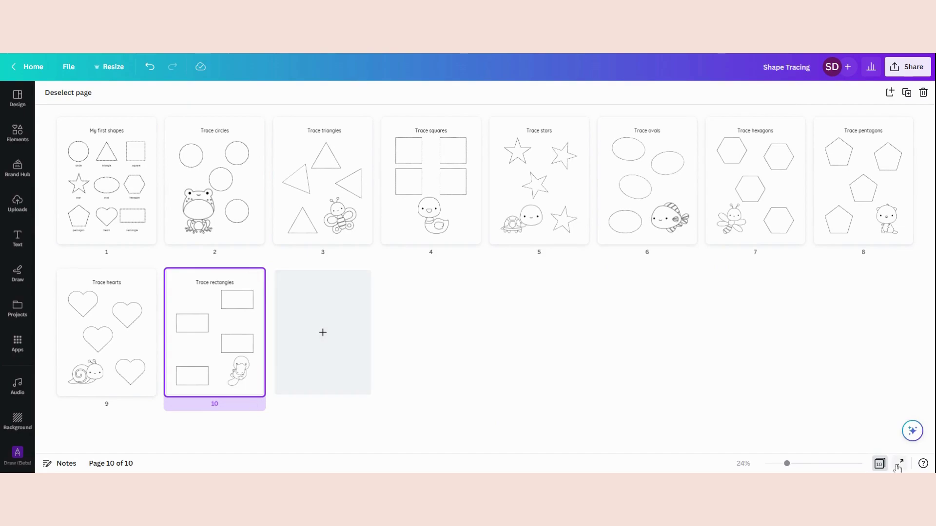
pyautogui.click(879, 463)
pyautogui.moveTo(927, 415); pyautogui.dragTo(927, 124)
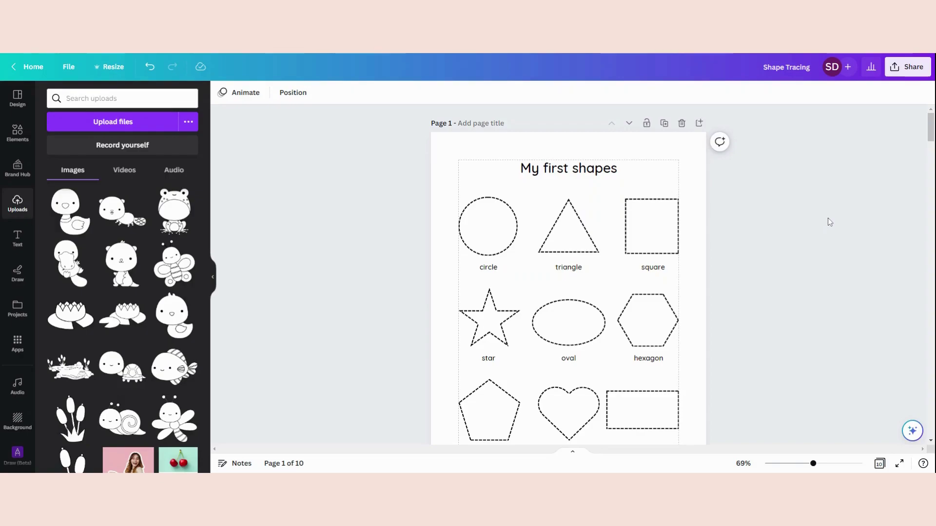
# Step: Download all pages as PDF Print with the CMYK color profile and dismiss the download notice
pyautogui.click(910, 69)
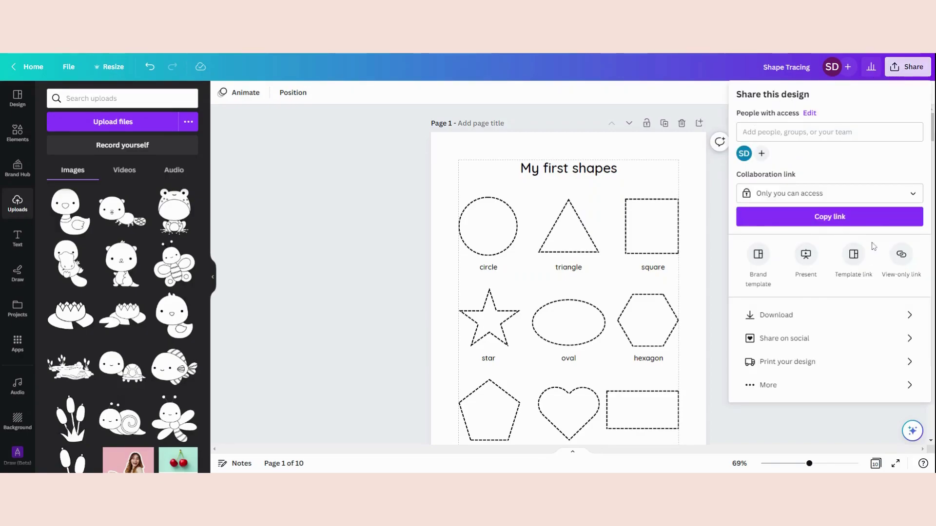
pyautogui.click(801, 316)
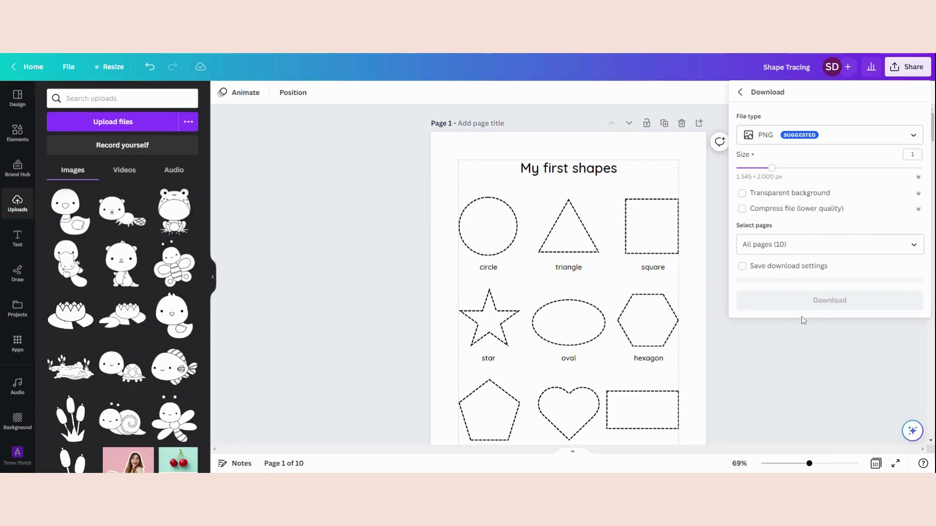
pyautogui.click(840, 137)
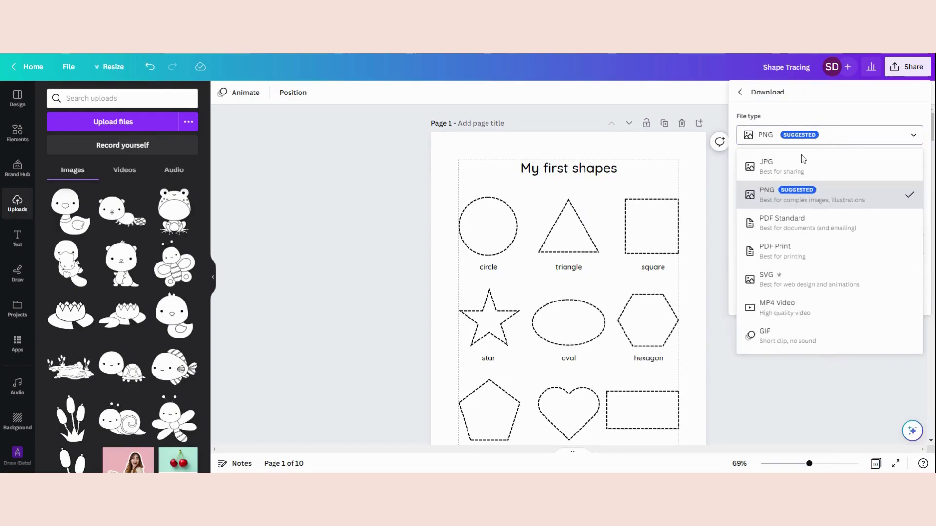
pyautogui.click(802, 261)
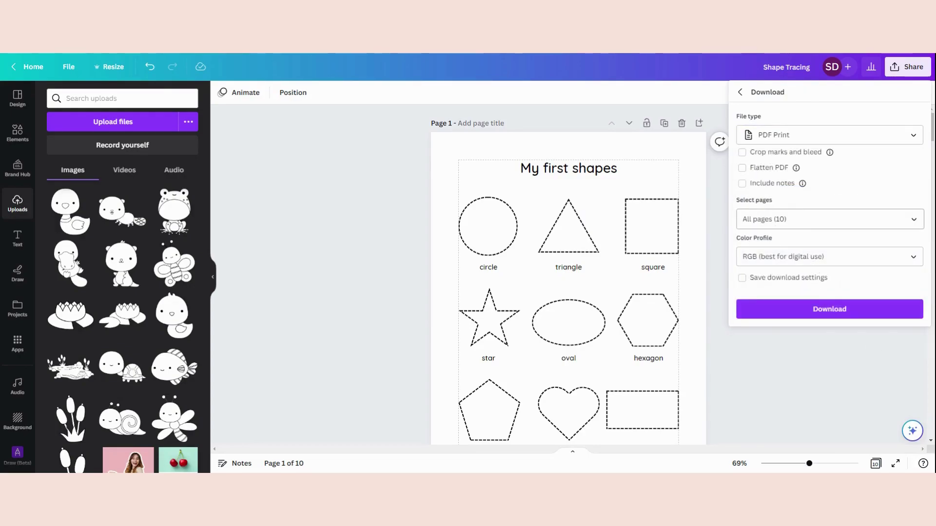
pyautogui.click(804, 261)
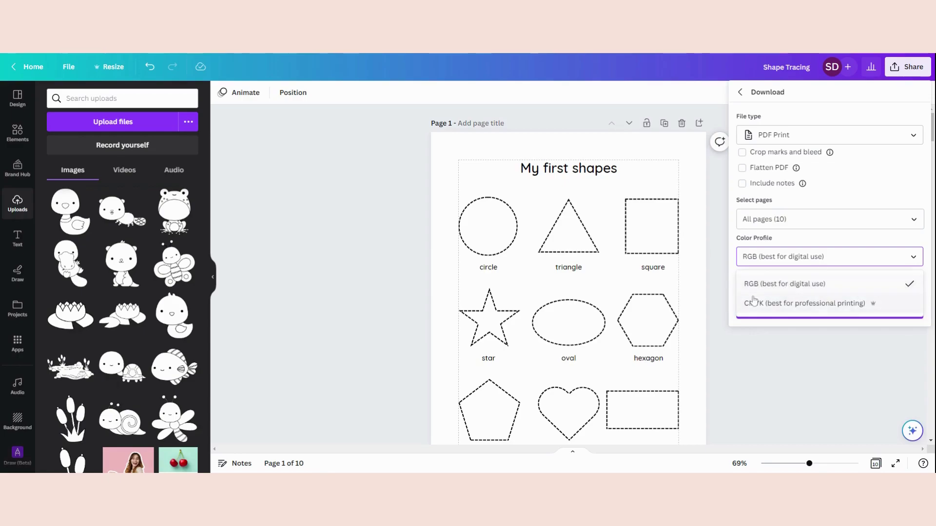
pyautogui.click(778, 304)
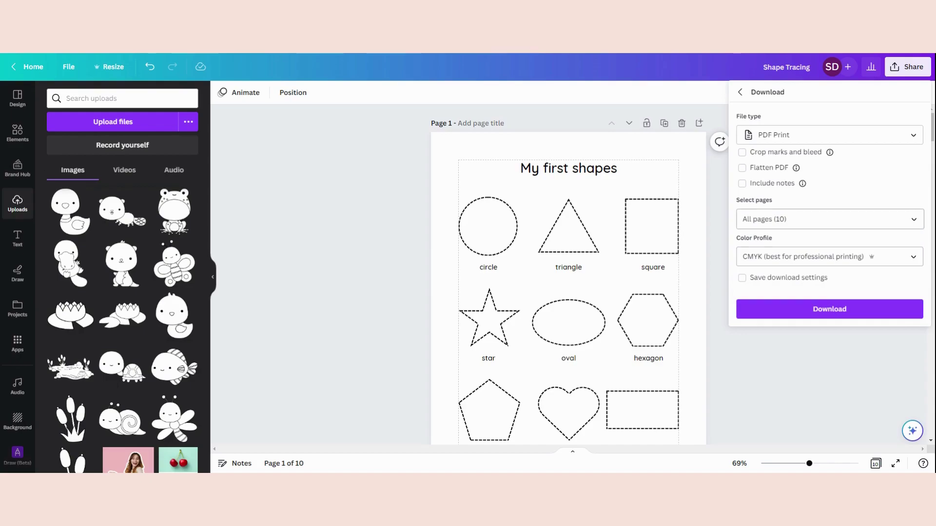
pyautogui.click(350, 267)
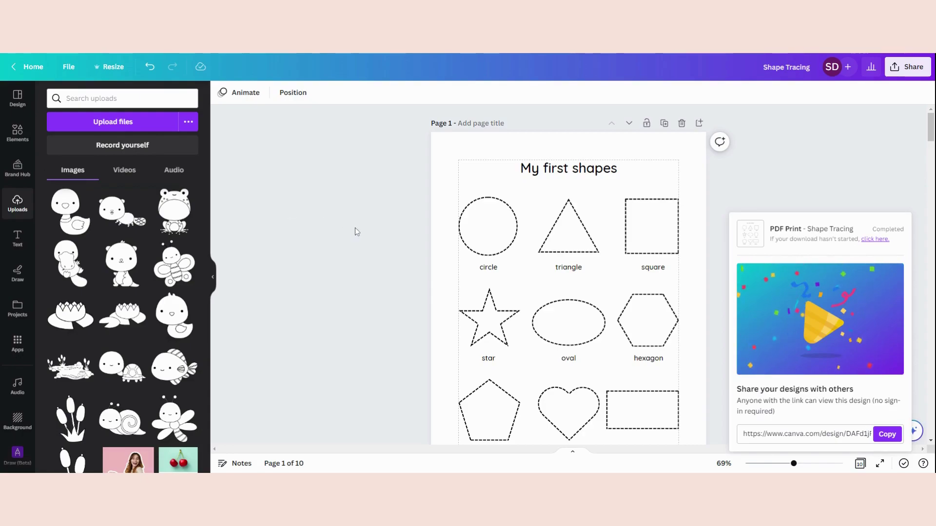
pyautogui.click(355, 227)
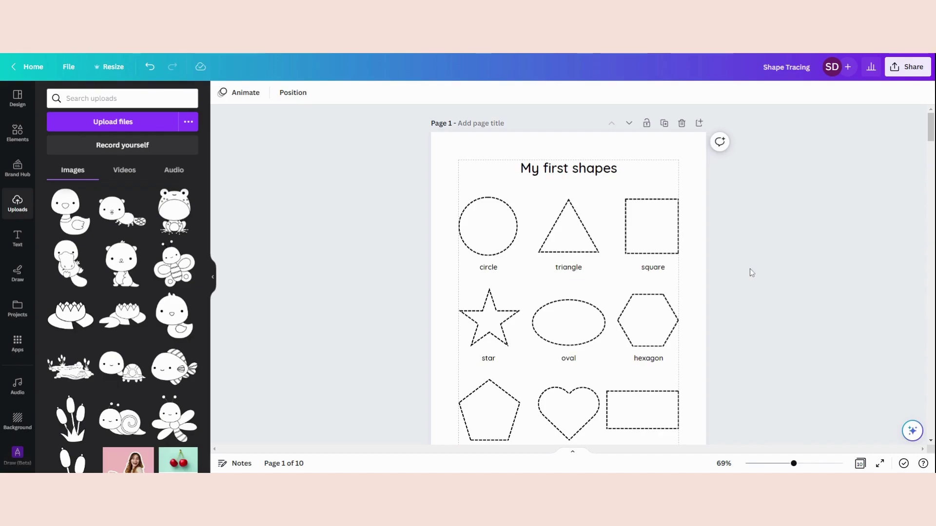
pyautogui.scroll(-1, 751, 272)
pyautogui.scroll(-4, 751, 272)
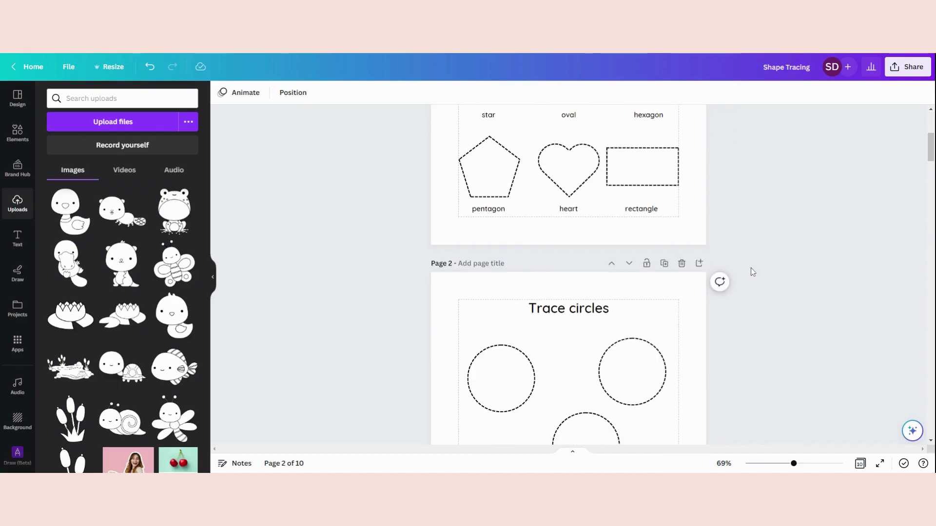
pyautogui.scroll(5, 770, 267)
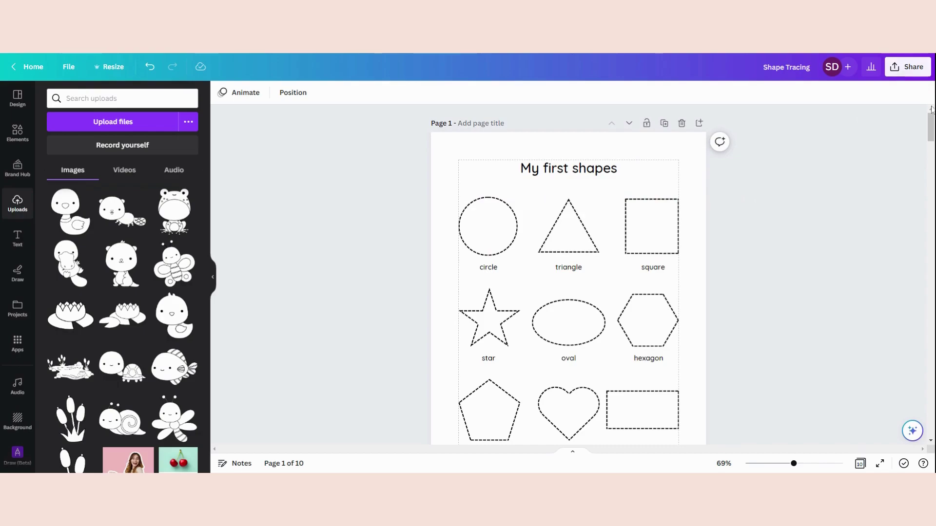
pyautogui.scroll(-20, 753, 194)
pyautogui.moveTo(930, 215)
pyautogui.mouseDown()
pyautogui.moveTo(923, 414)
pyautogui.moveTo(914, 180)
pyautogui.moveTo(902, 116)
pyautogui.mouseUp()
pyautogui.scroll(-1, 812, 249)
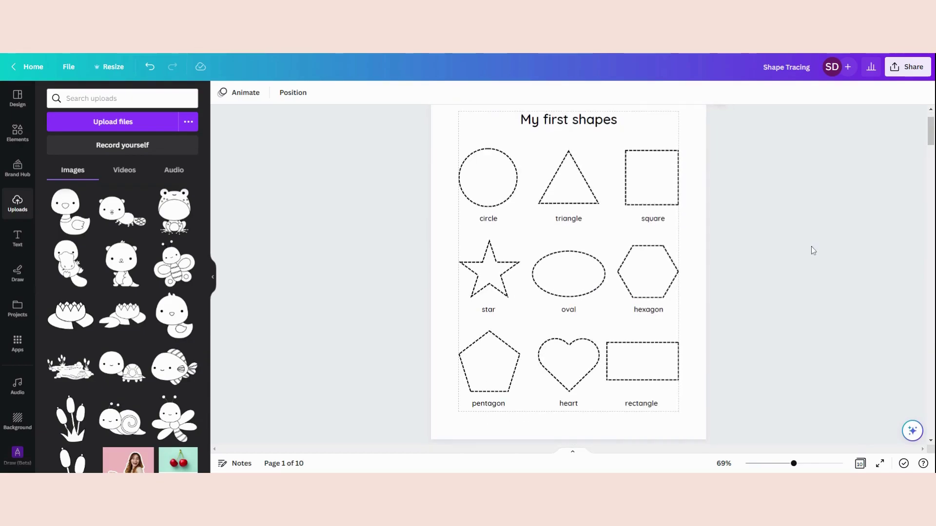